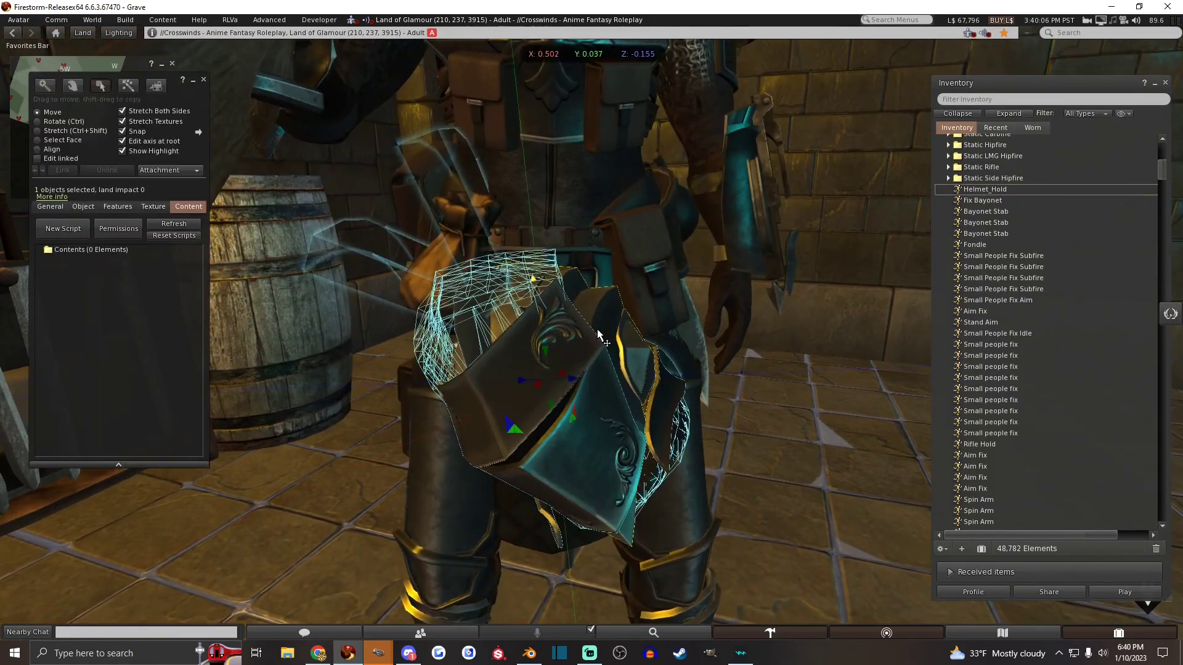
Inspect the prop attached at the avatar's hand in edit mode and exit editing
drag(608, 366, 601, 333)
key(Escape)
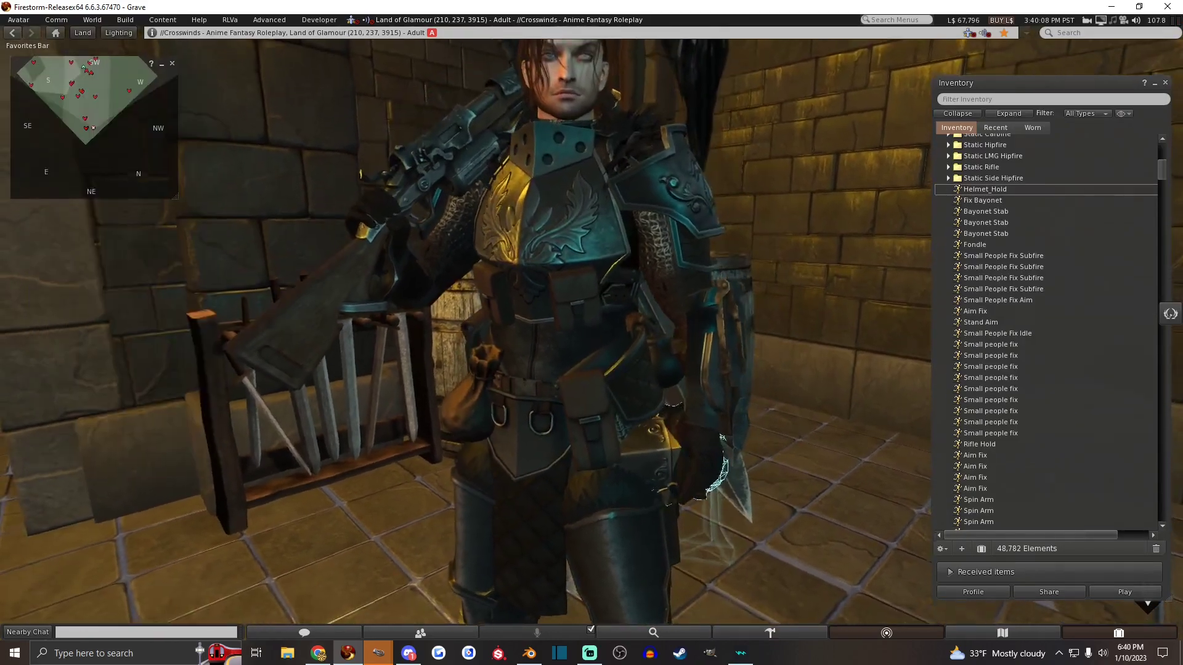
click(722, 438)
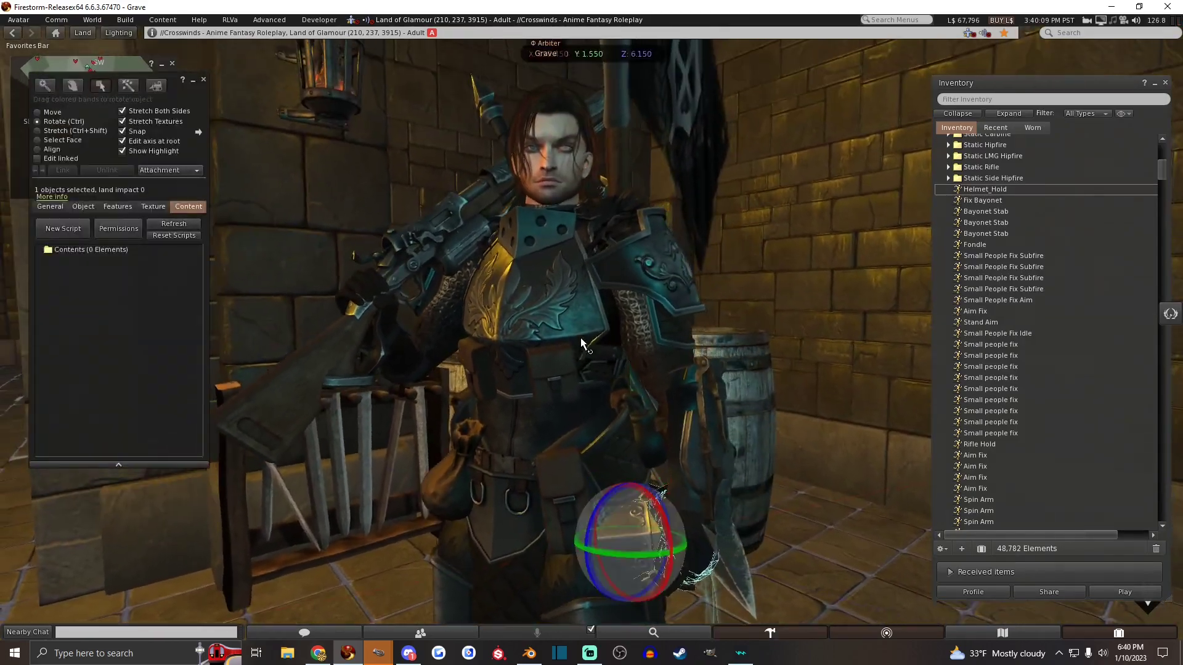
key(Escape)
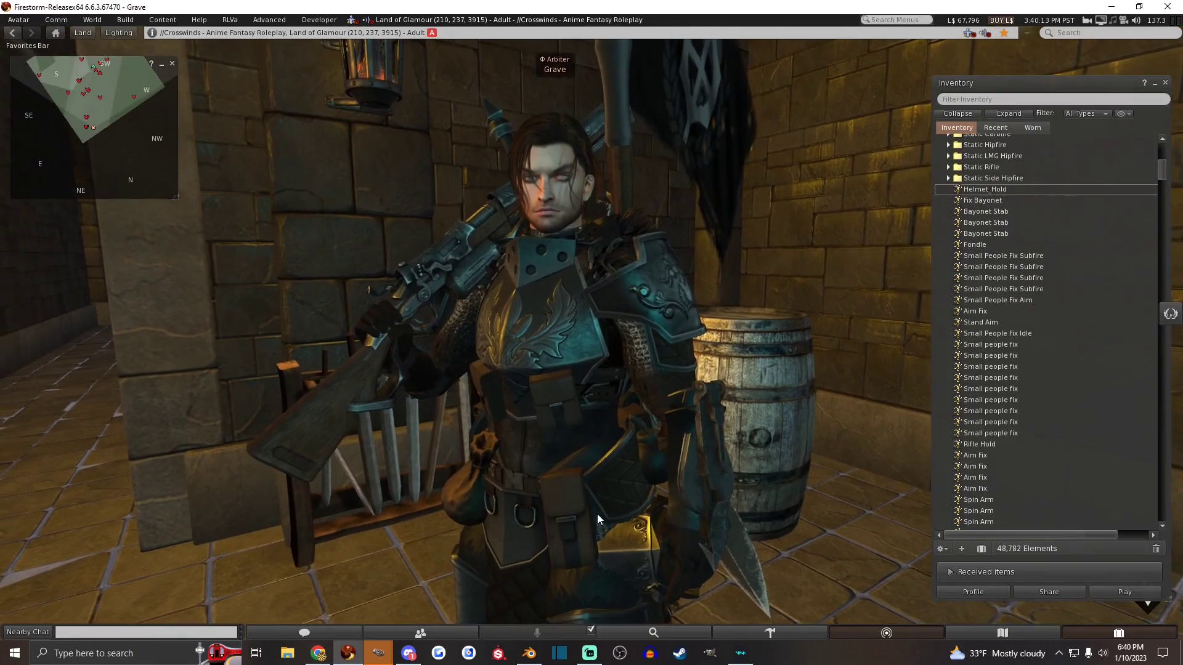
Switch to Blender and start the Shortcut VUr on-screen key display
click(530, 653)
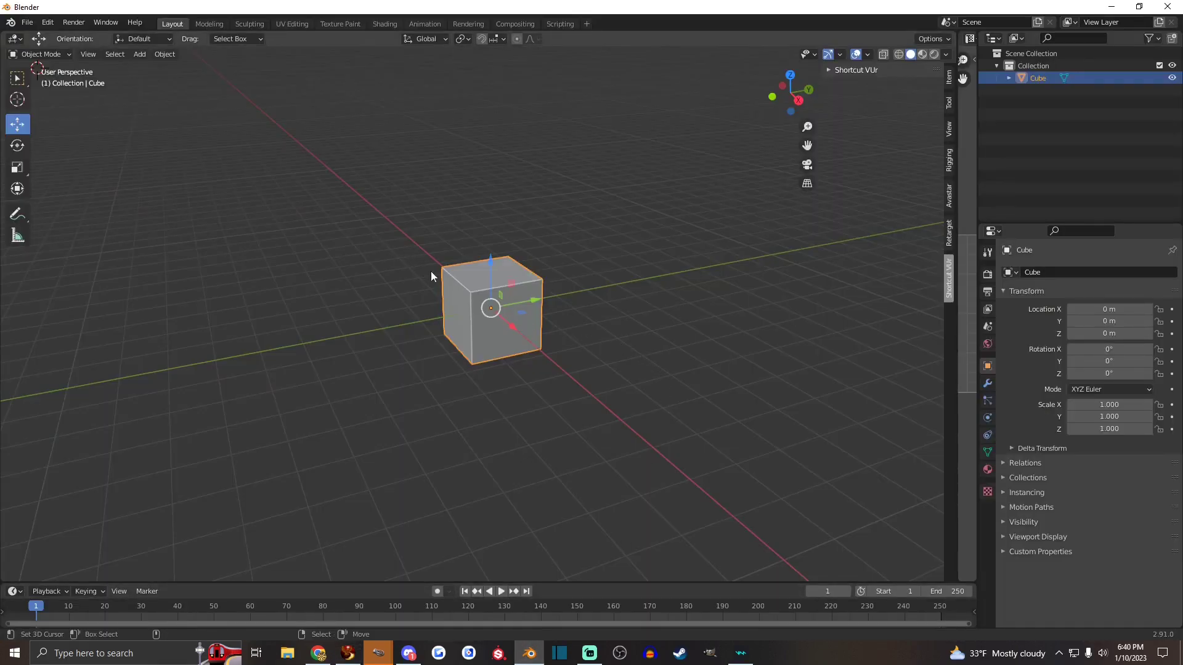
scroll(396, 276, up, 2)
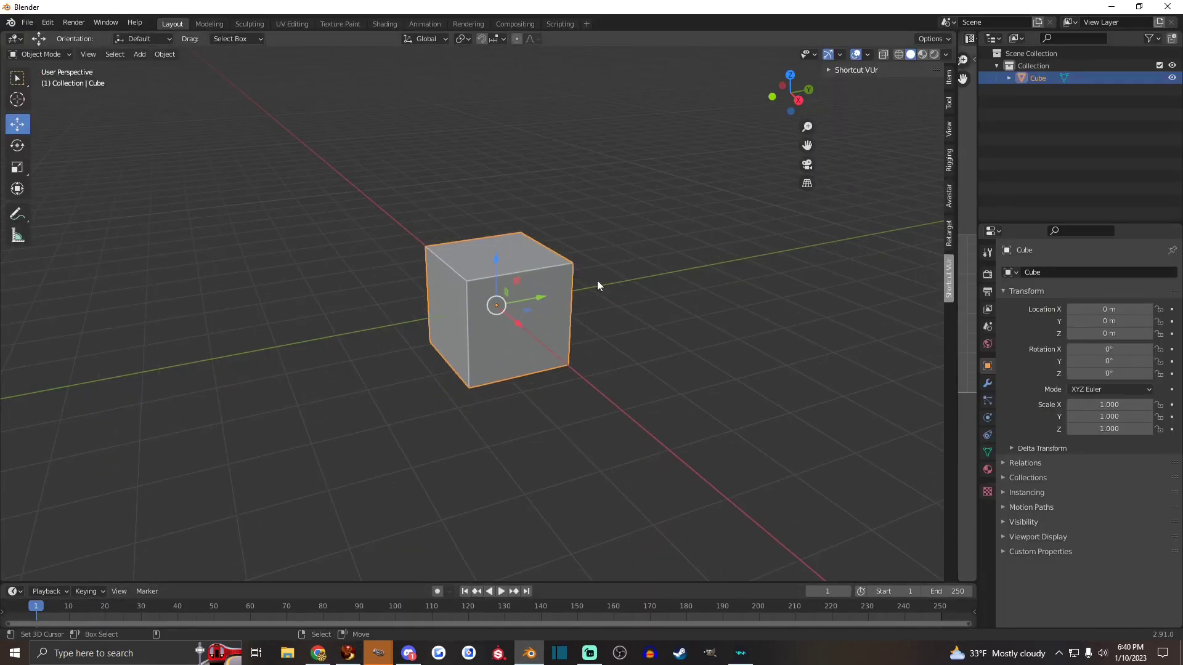
click(866, 69)
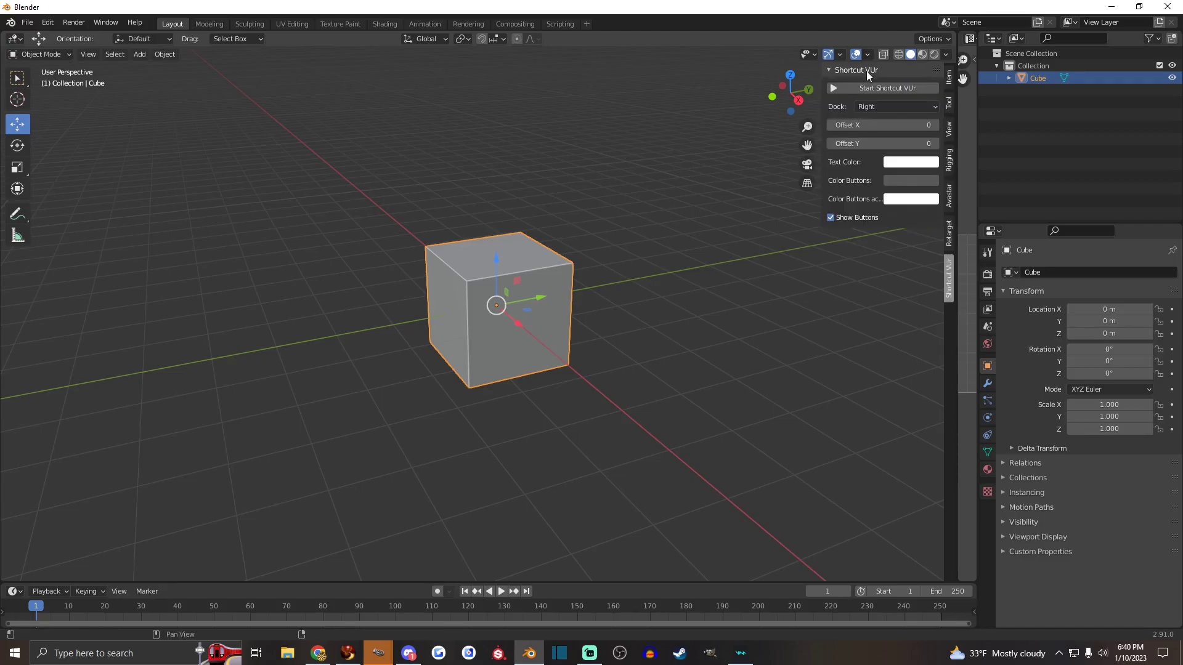
click(880, 89)
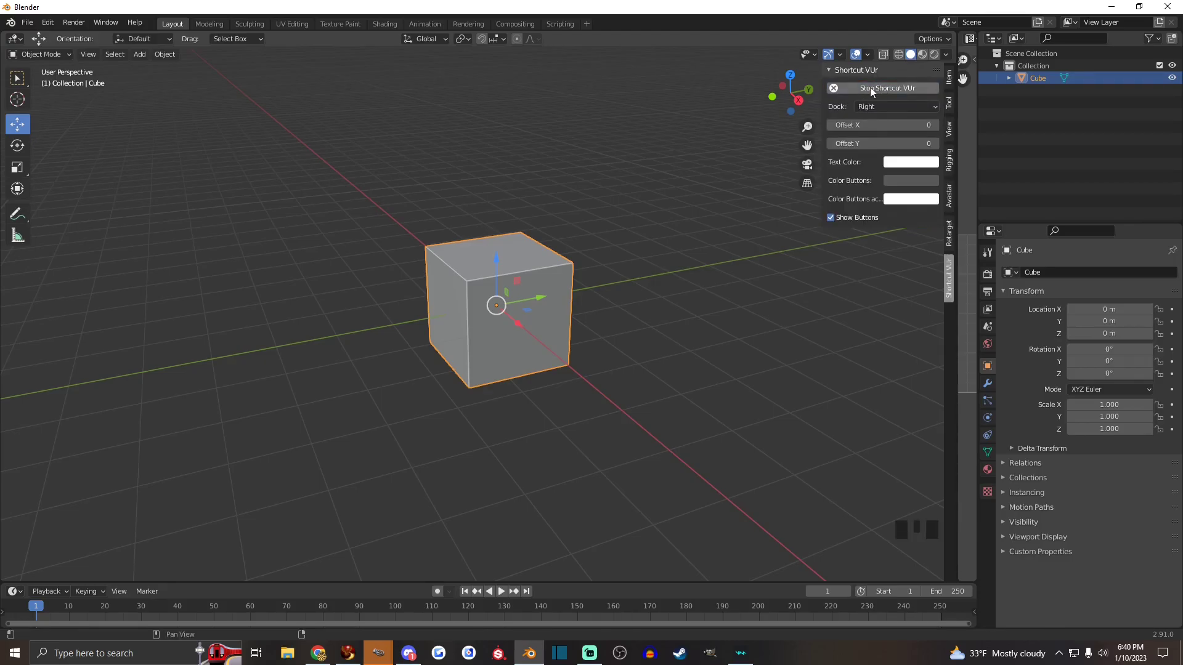
click(853, 70)
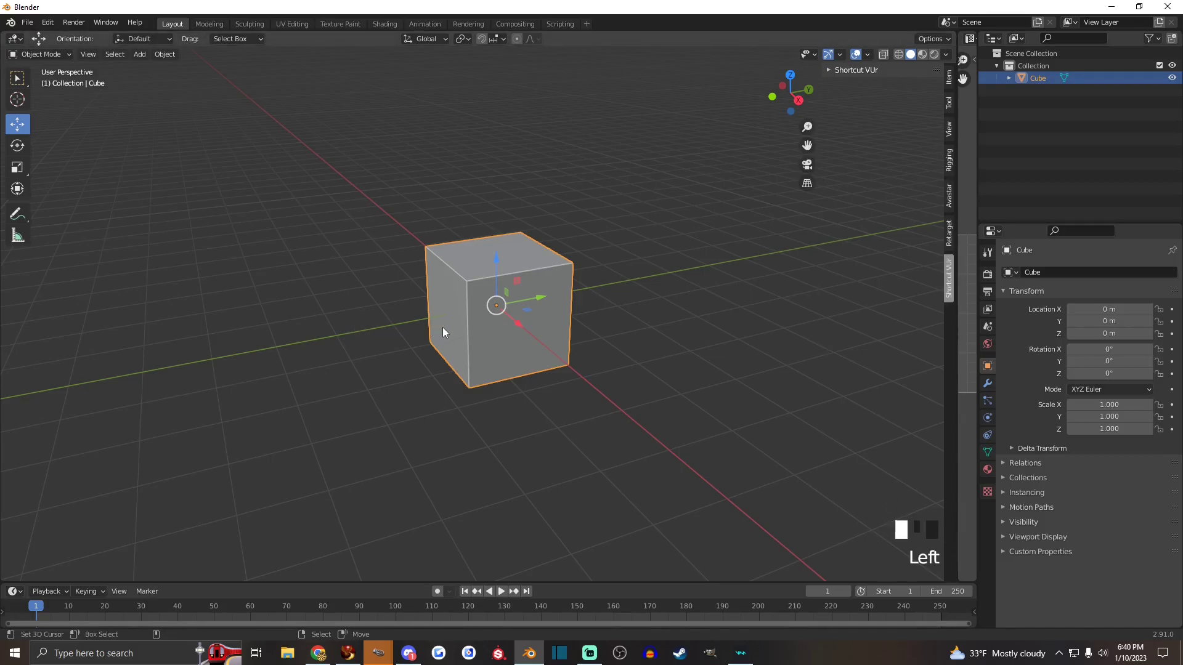
Delete the default cube and add a Complete Avastar avatar to the scene
key(Delete)
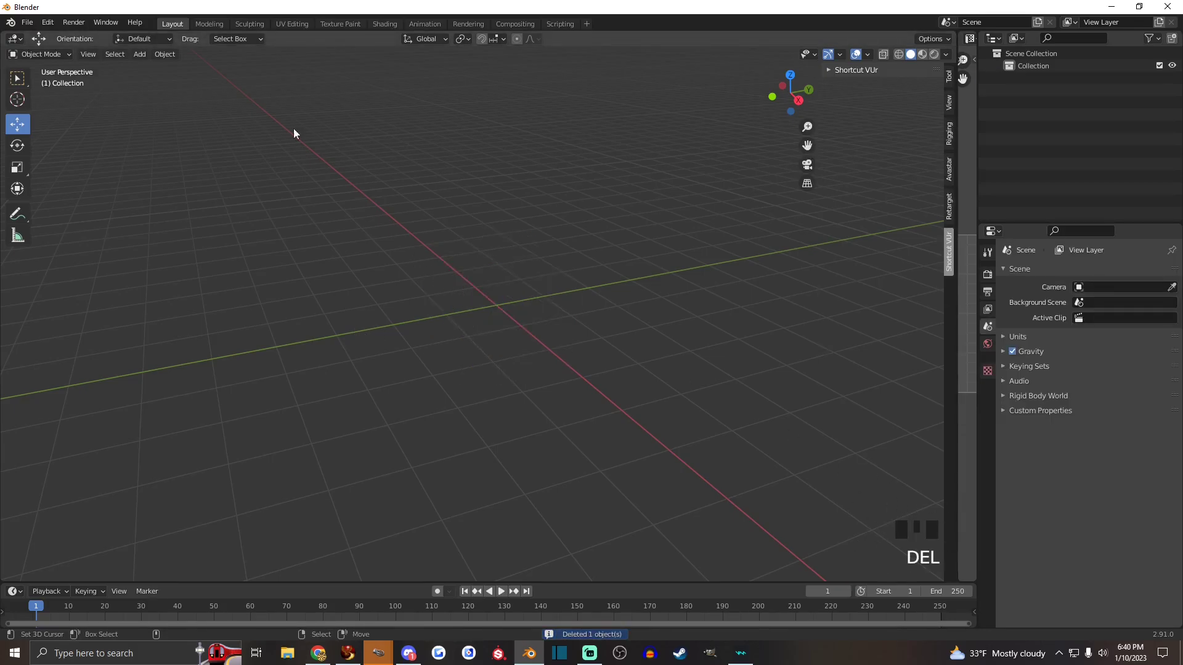
click(139, 54)
mouse_move(159, 321)
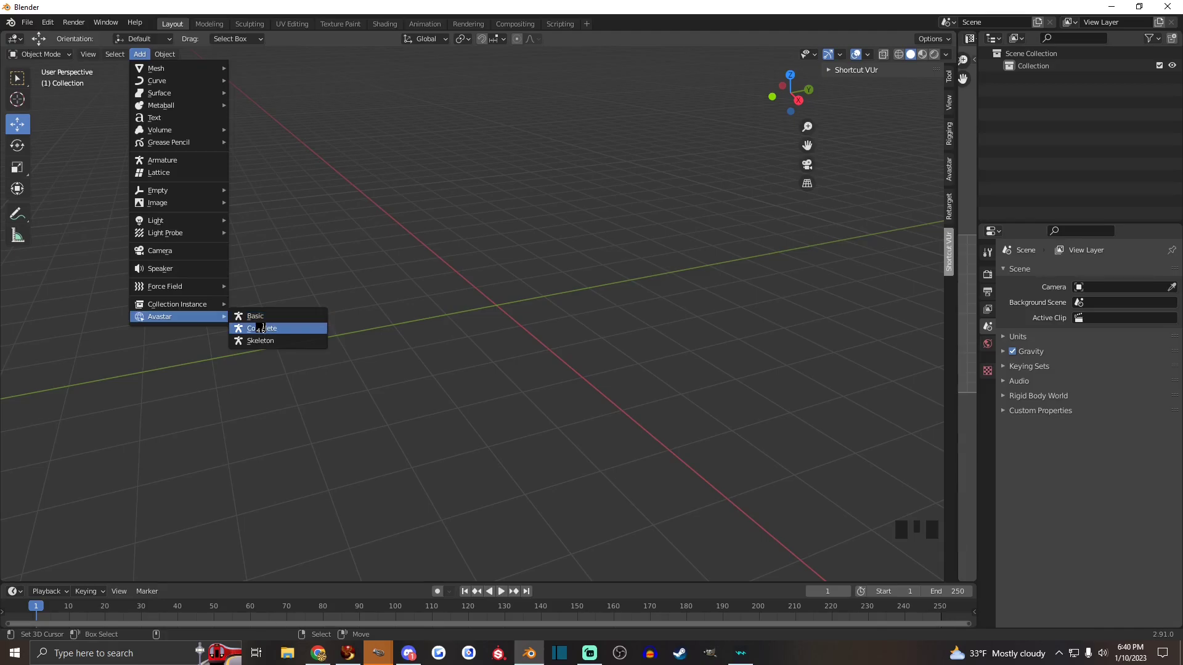
click(262, 328)
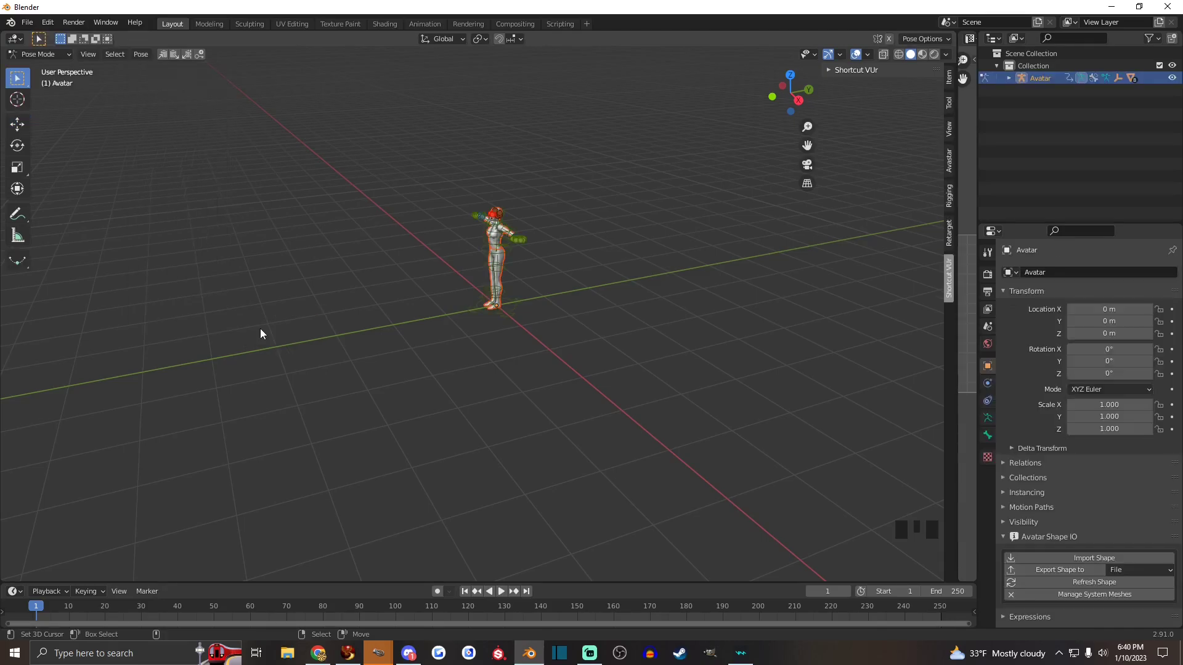
Try rotating the avatar's CollarLeft bone from an angled view and revert the rotation
scroll(438, 253, up, 6)
alt+drag(438, 252, 393, 175)
scroll(525, 289, up, 3)
alt+shift+drag(528, 291, 531, 253)
right_click(507, 213)
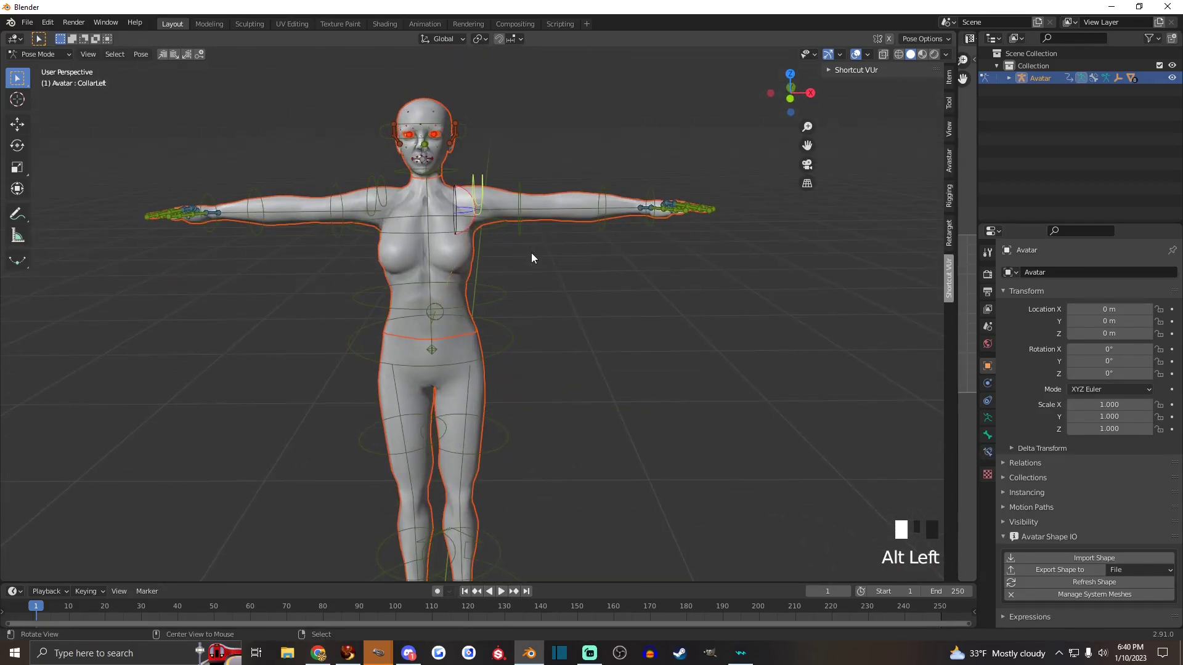
alt+drag(479, 191, 567, 260)
key(r)
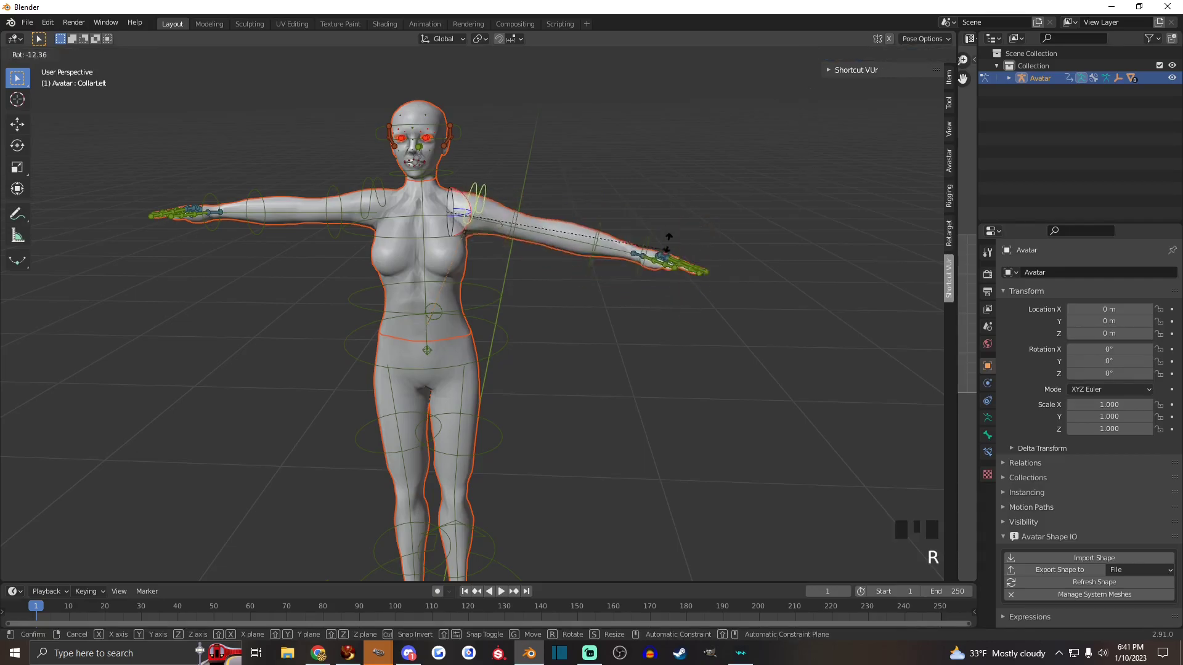
alt+drag(628, 262, 604, 253)
key(ctrl+z)
key(r)
right_click(627, 261)
alt+drag(528, 343, 645, 280)
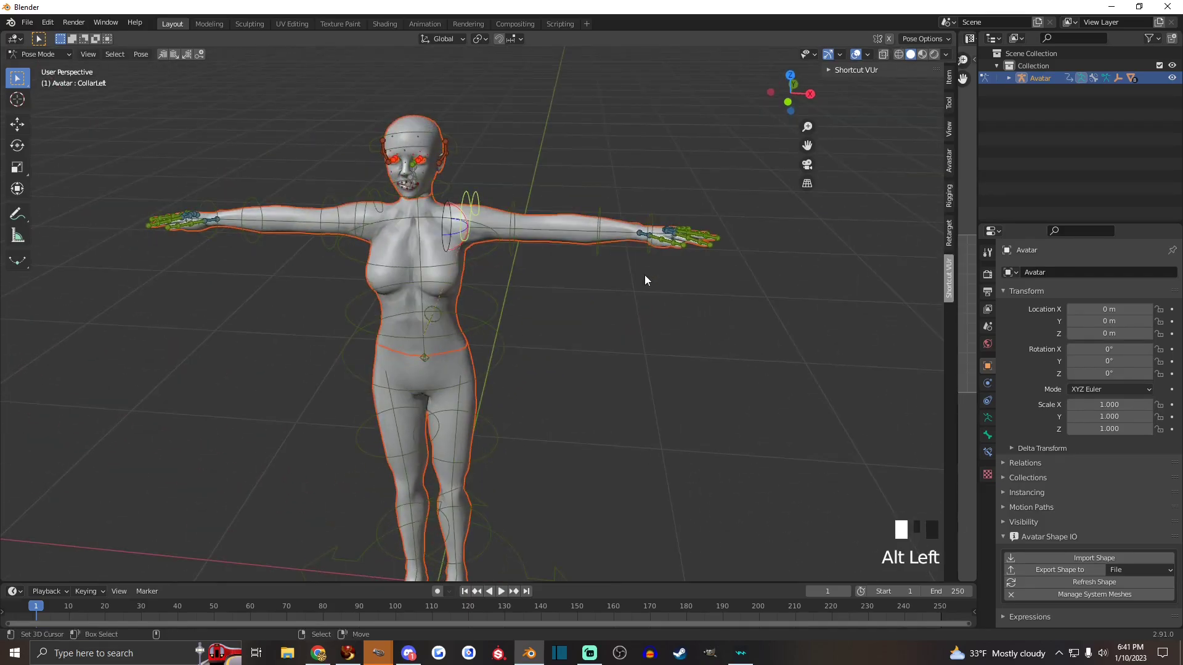
Rotate the CollarLeft bone slightly downward to lower the avatar's left arm
key(KP_5)
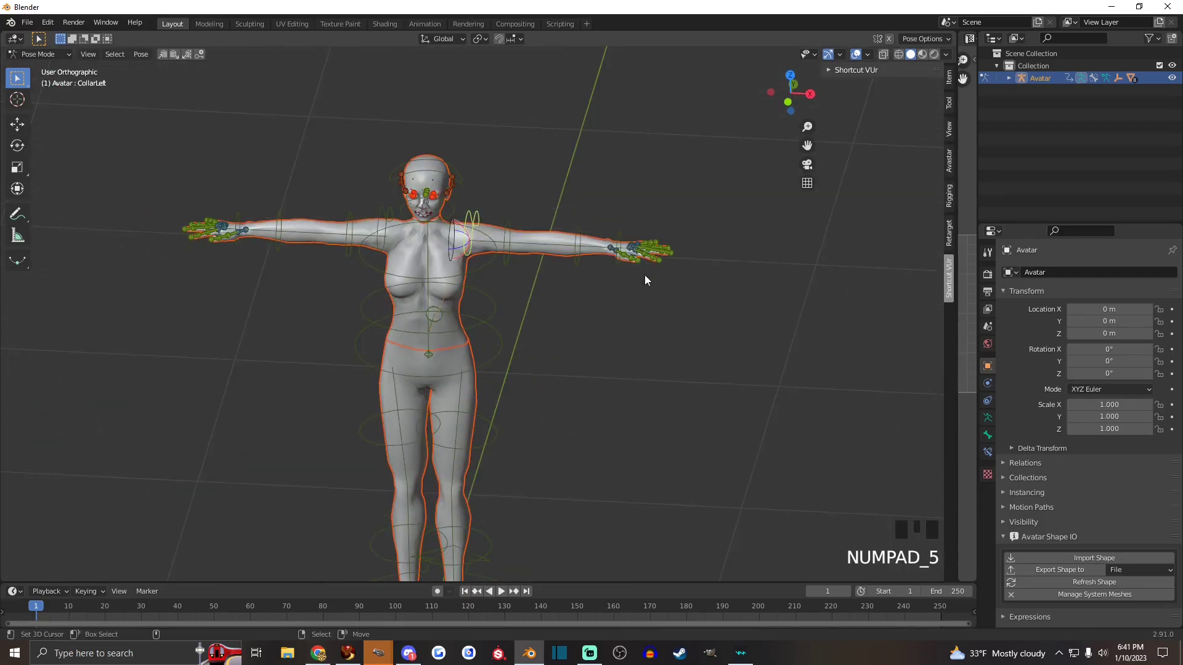
key(KP_3)
key(KP_1)
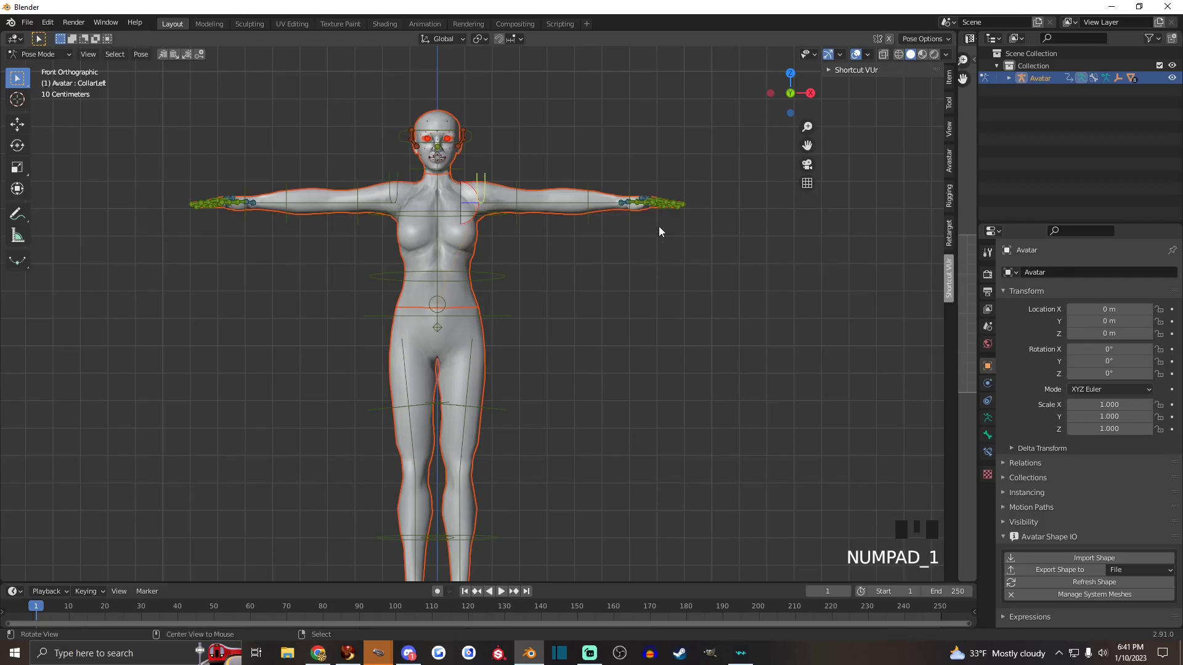
alt+shift+drag(662, 227, 564, 321)
scroll(564, 321, up, 2)
key(r)
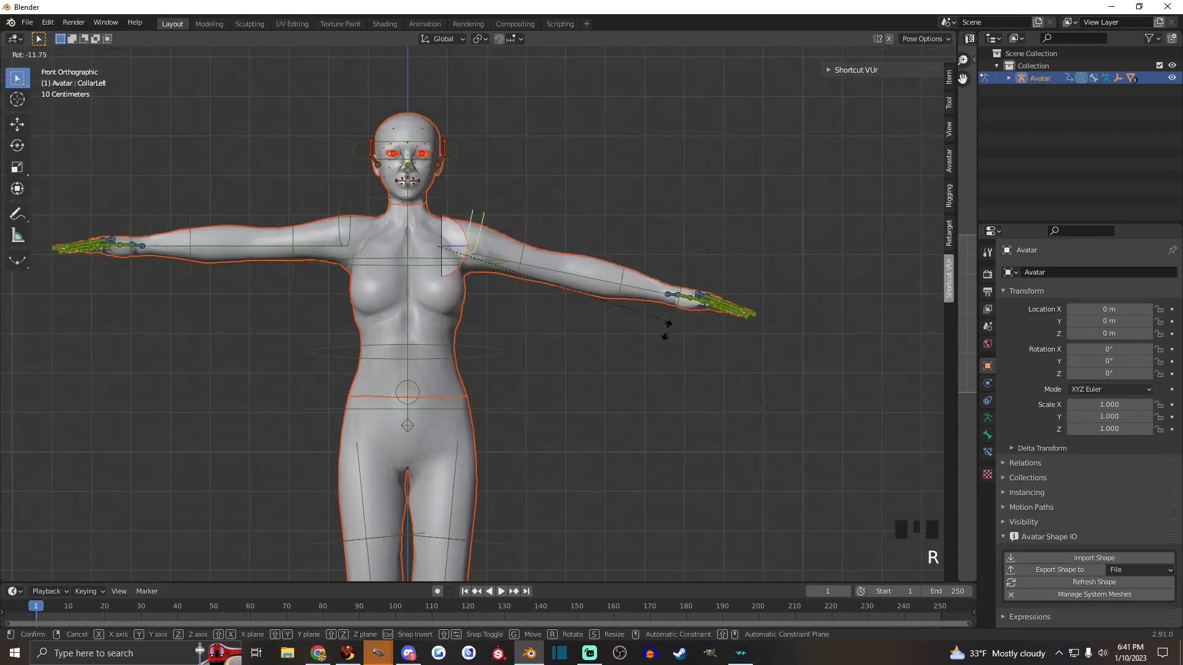
right_click(641, 371)
alt+drag(641, 371, 631, 320)
key(r)
click(626, 370)
Rotate the ShoulderLeft bone downward so the left arm slopes away from the body
alt+drag(625, 370, 583, 362)
right_click(508, 320)
alt+drag(508, 320, 586, 261)
key(r)
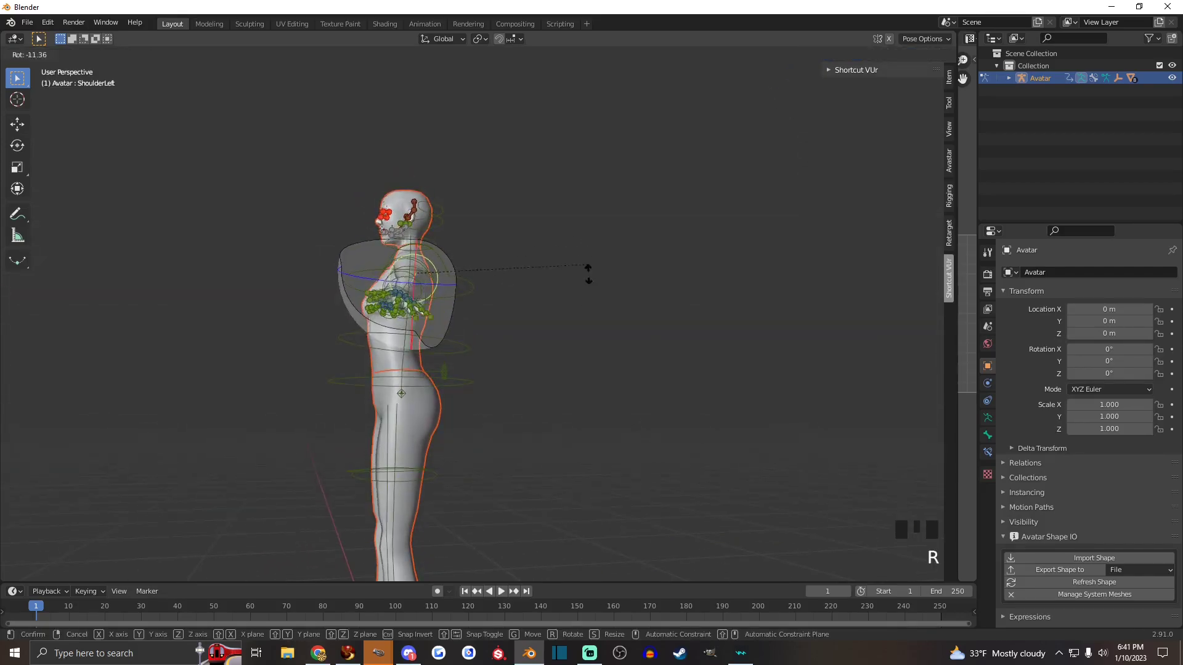
key(ctrl+z)
alt+drag(600, 334, 645, 313)
key(r)
click(713, 325)
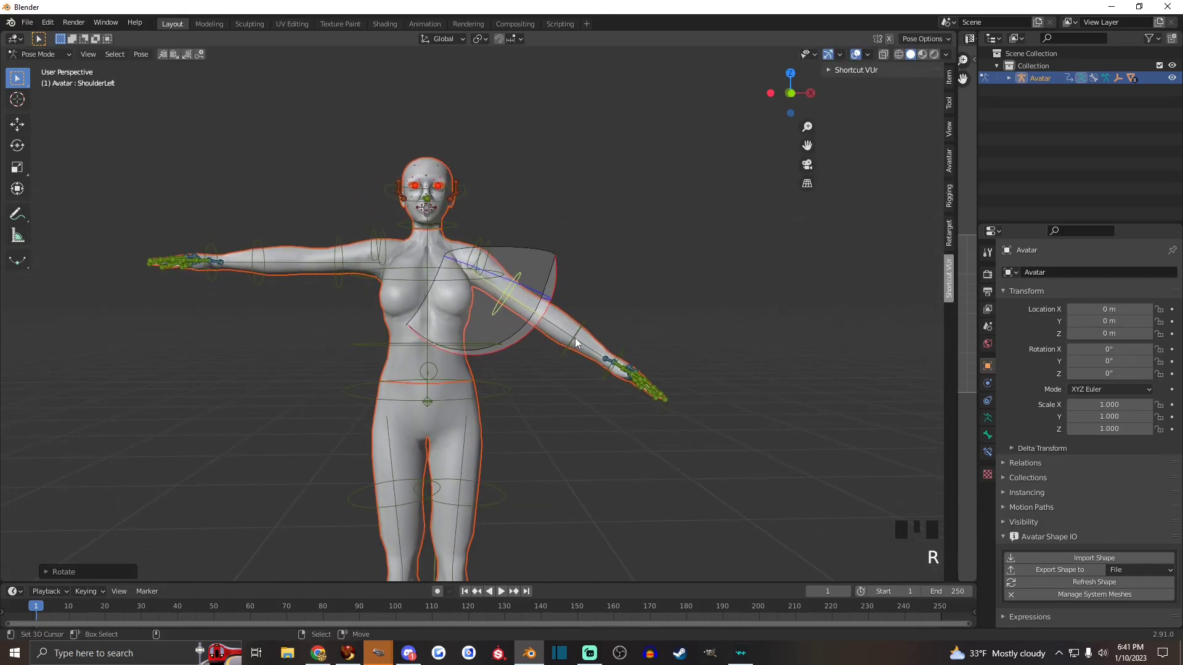
Bend the ElbowLeft bone so the left forearm points down beside the body
right_click(575, 337)
key(r)
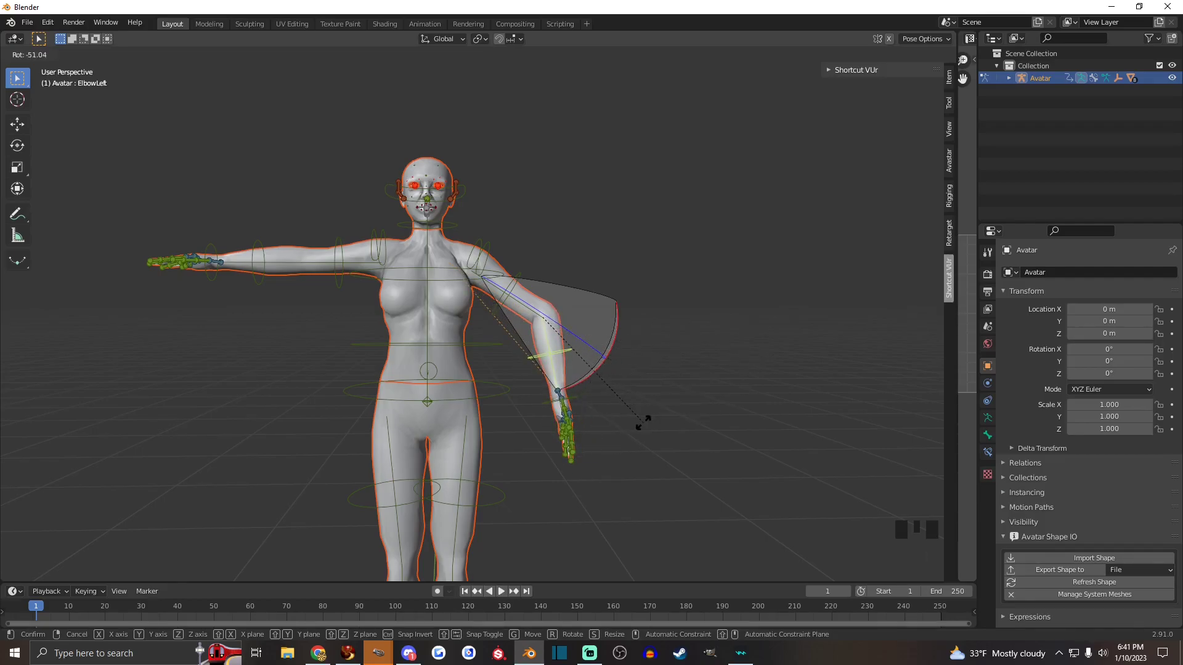
click(664, 421)
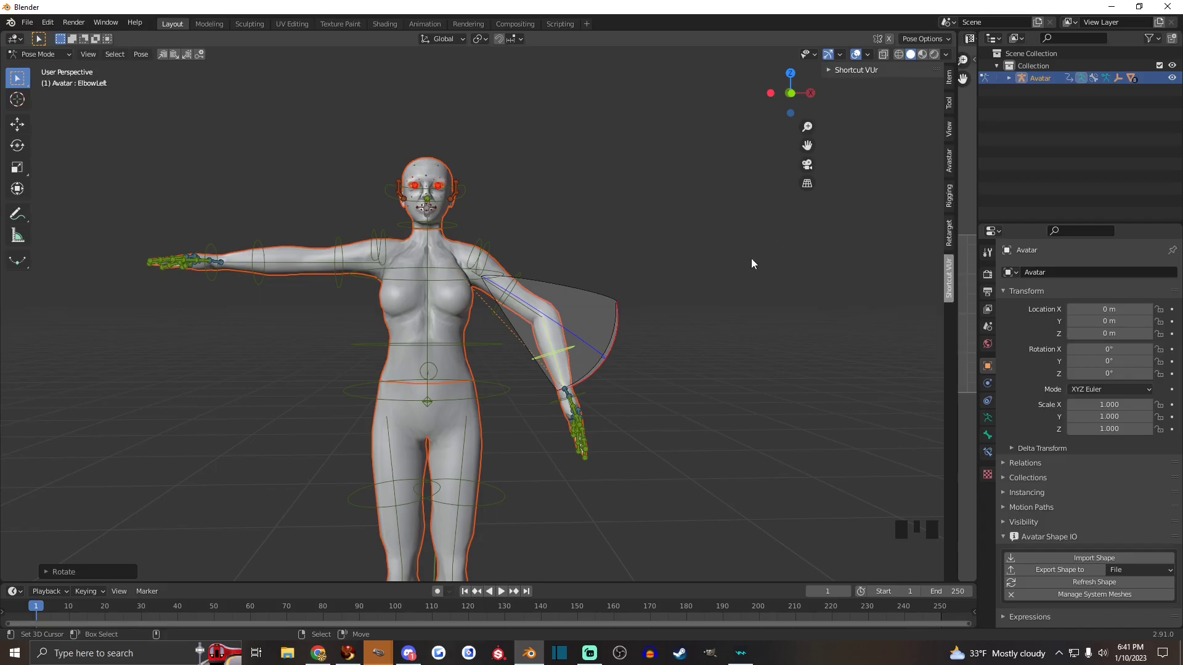
Select all bones of the avatar and disable their rotation limits in the rig controls
click(949, 197)
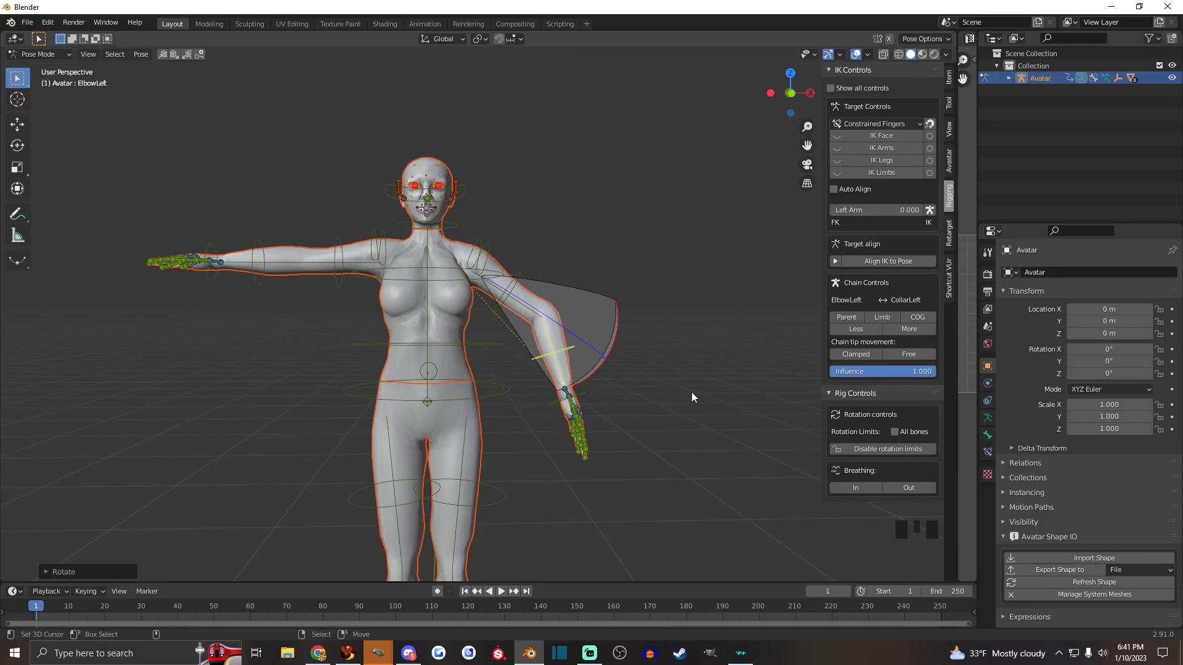
key(a)
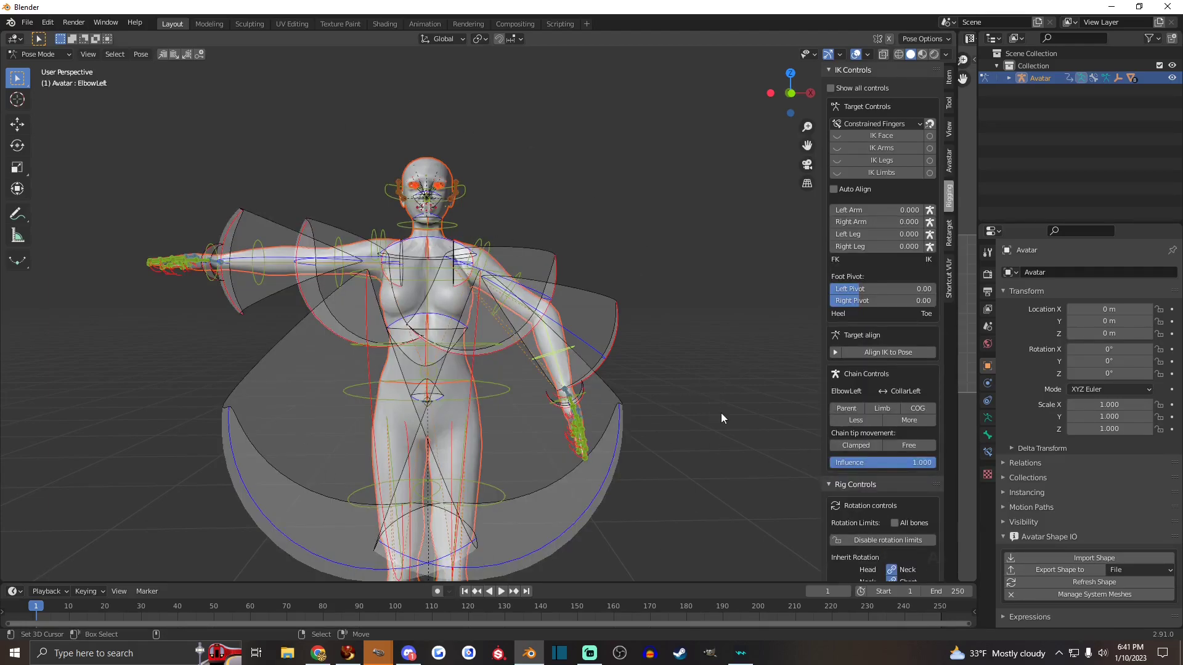
scroll(874, 431, down, 1)
scroll(894, 519, down, 2)
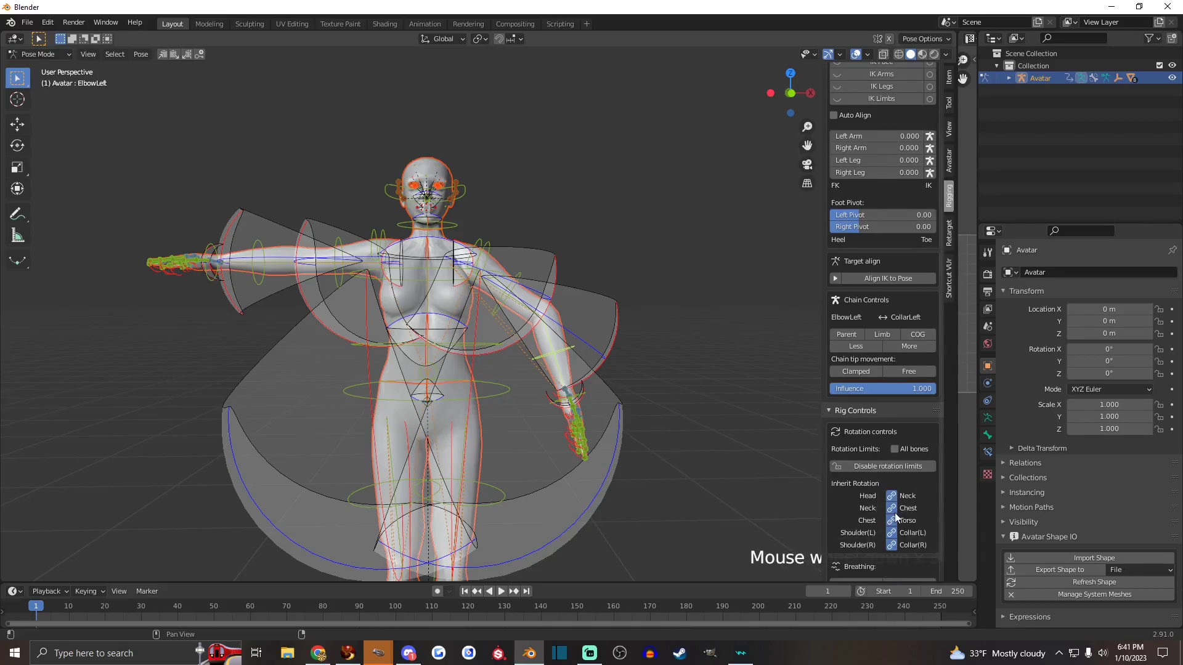
click(891, 466)
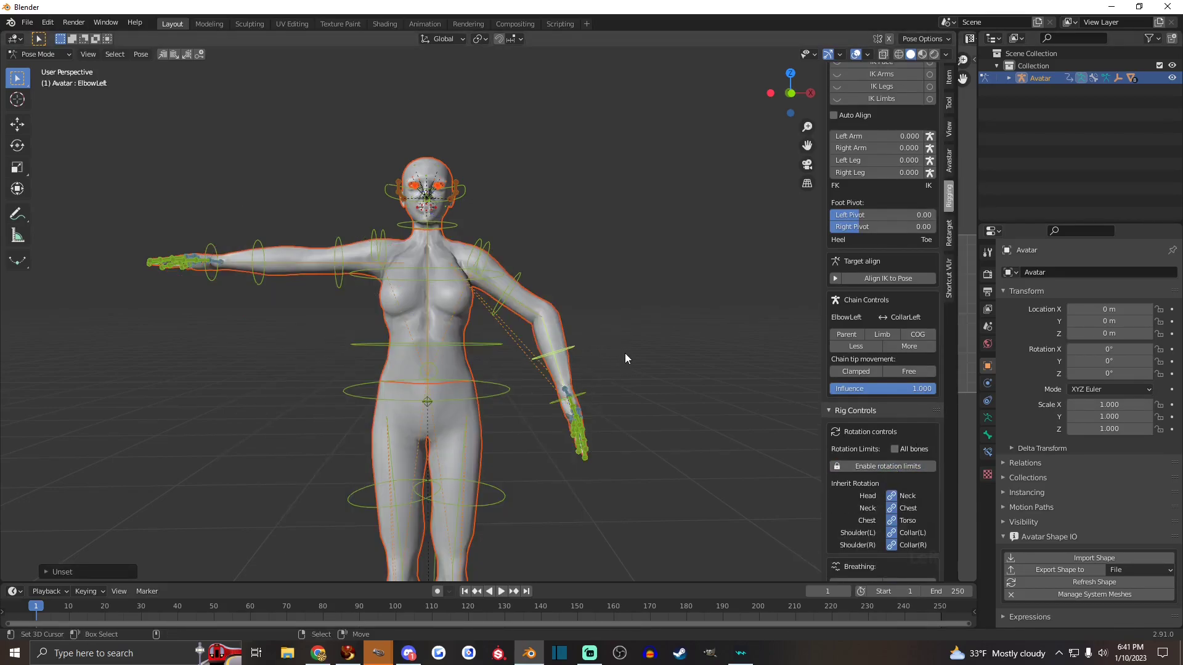
Try bending the ElbowLeft bone freely toward the hip and undo the rotation
right_click(552, 350)
key(r)
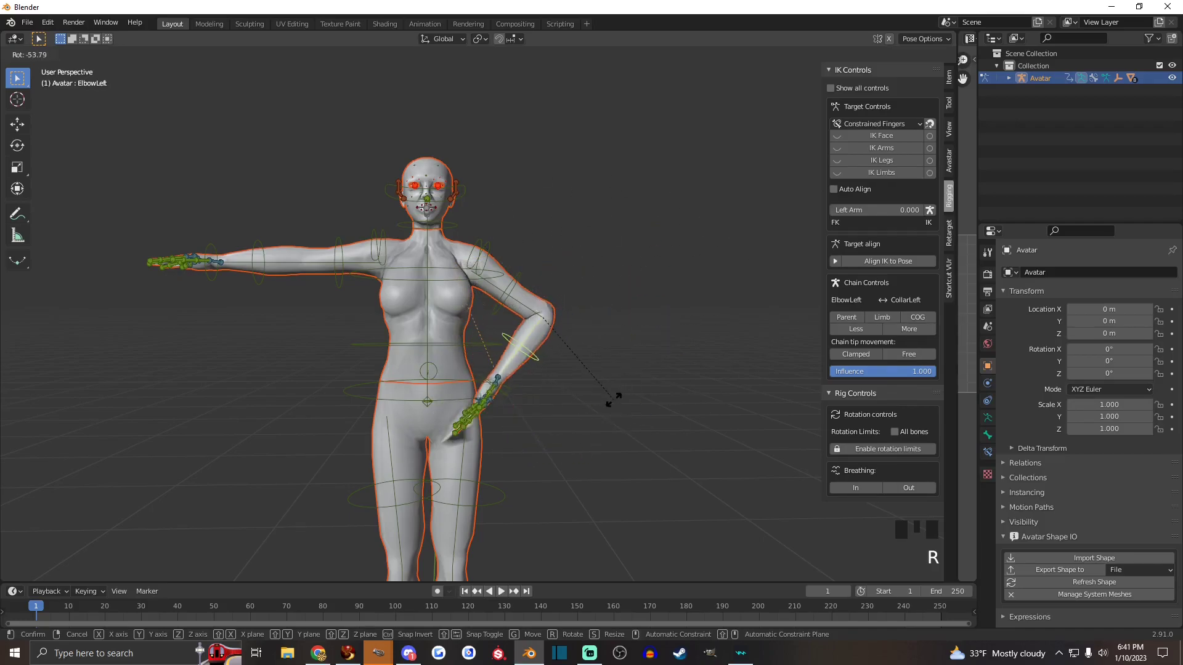
click(713, 354)
key(ctrl+z)
Adjust the ShoulderLeft bone's rotation and bend the ElbowLeft bone further inward toward the body
right_click(507, 309)
key(r)
click(565, 347)
right_click(565, 347)
key(r)
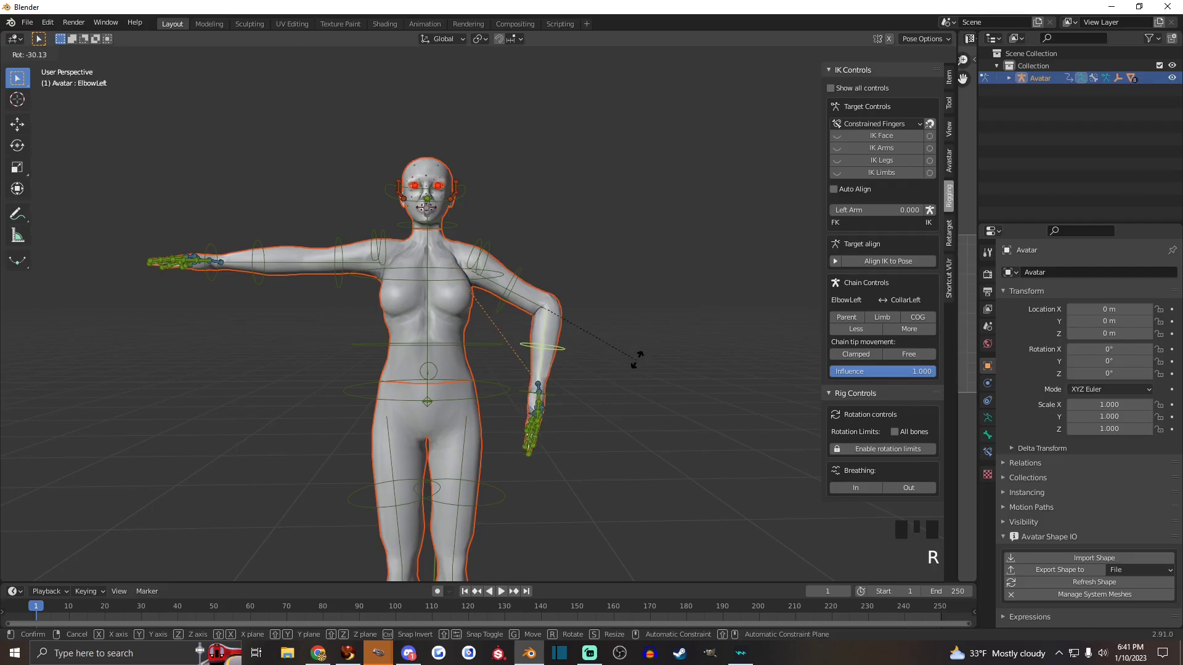
click(630, 366)
Rotate the WristLeft bone inward so the left hand points toward the hip
right_click(552, 397)
key(r)
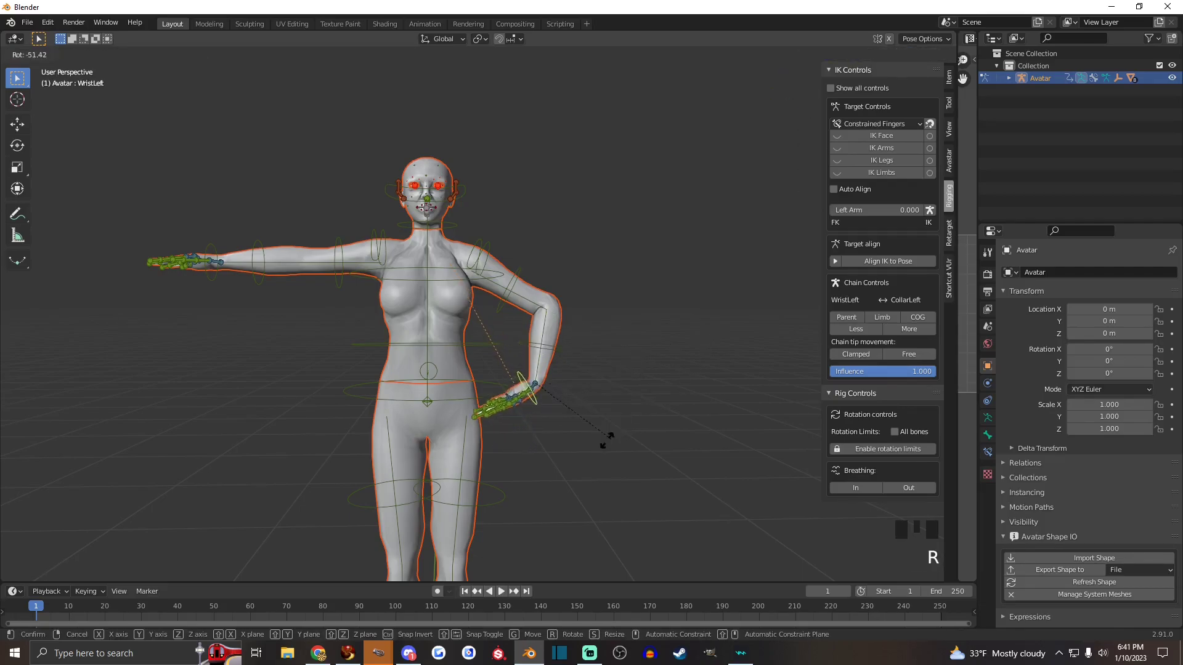
click(564, 443)
Add the left elbow, shoulder and collar bones to the selected left wrist bone
alt+drag(563, 443, 639, 317)
scroll(628, 320, up, 2)
shift+right_click(609, 320)
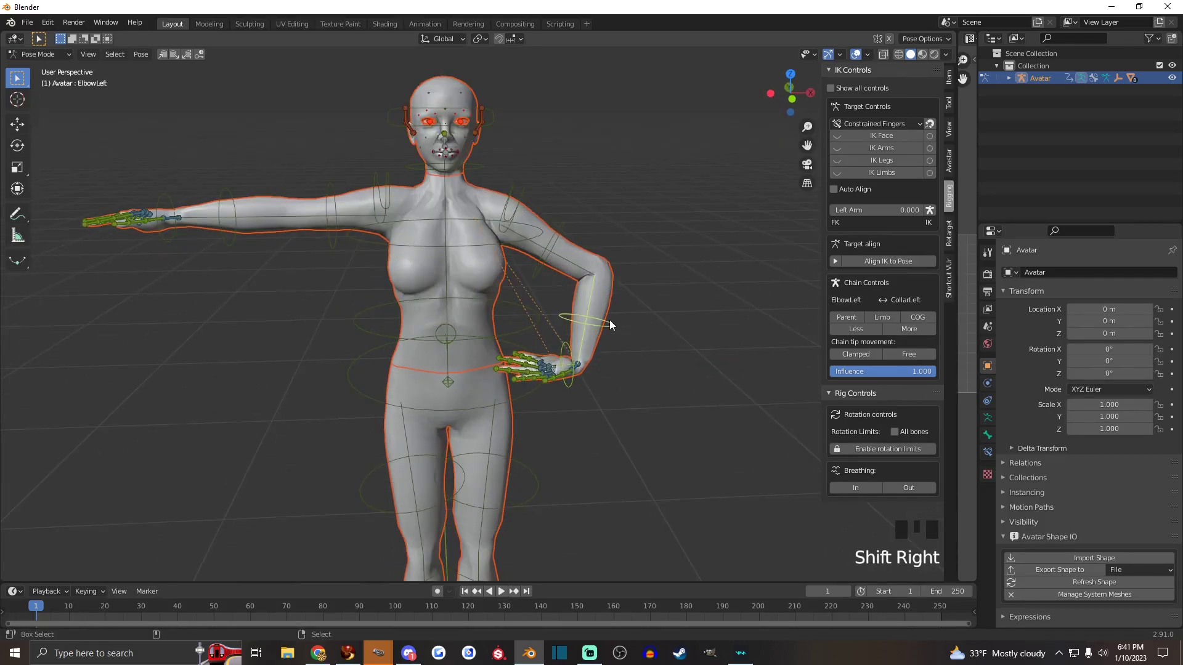
shift+right_click(545, 206)
shift+right_click(537, 217)
alt+drag(537, 217, 497, 487)
Enlarge the timeline area and reveal its channel list
drag(351, 583, 351, 484)
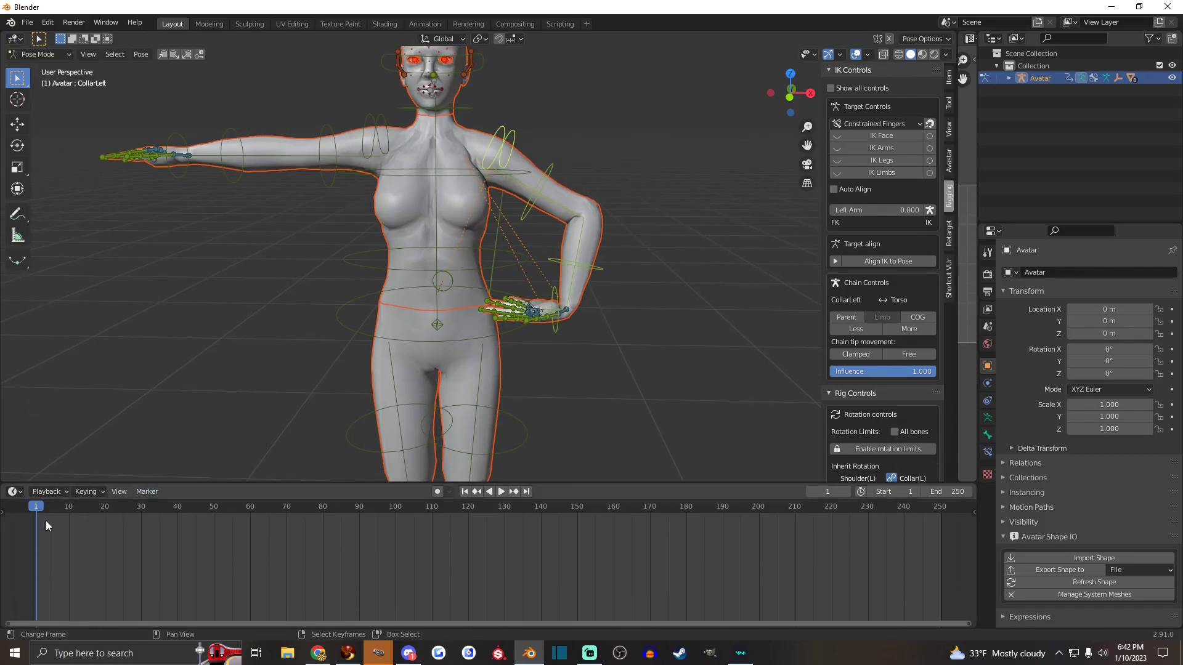
click(14, 492)
drag(3, 512, 129, 515)
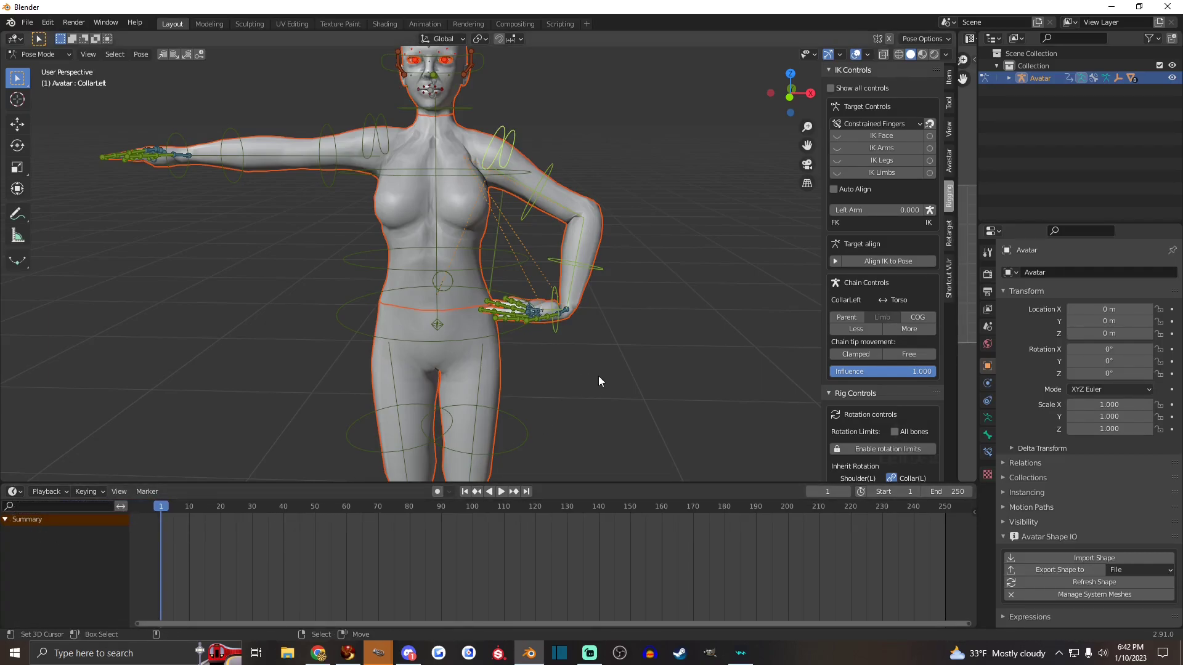
Insert a Location & Rotation keyframe for the selected left arm bones at frame 2
drag(157, 510, 164, 510)
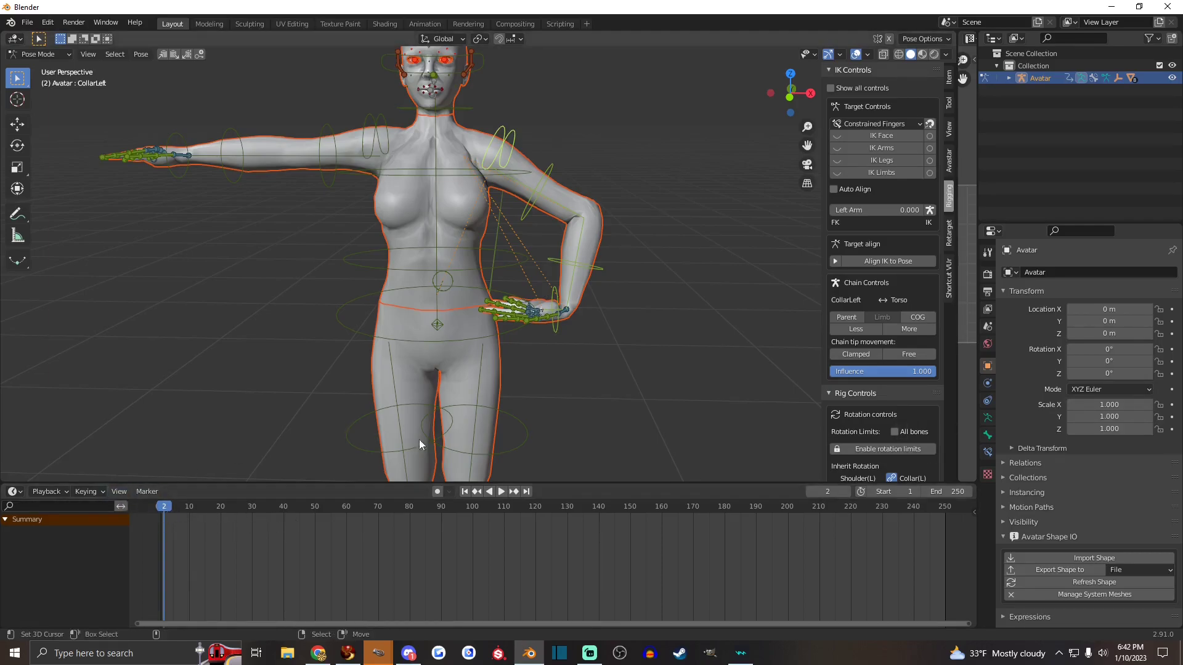
key(i)
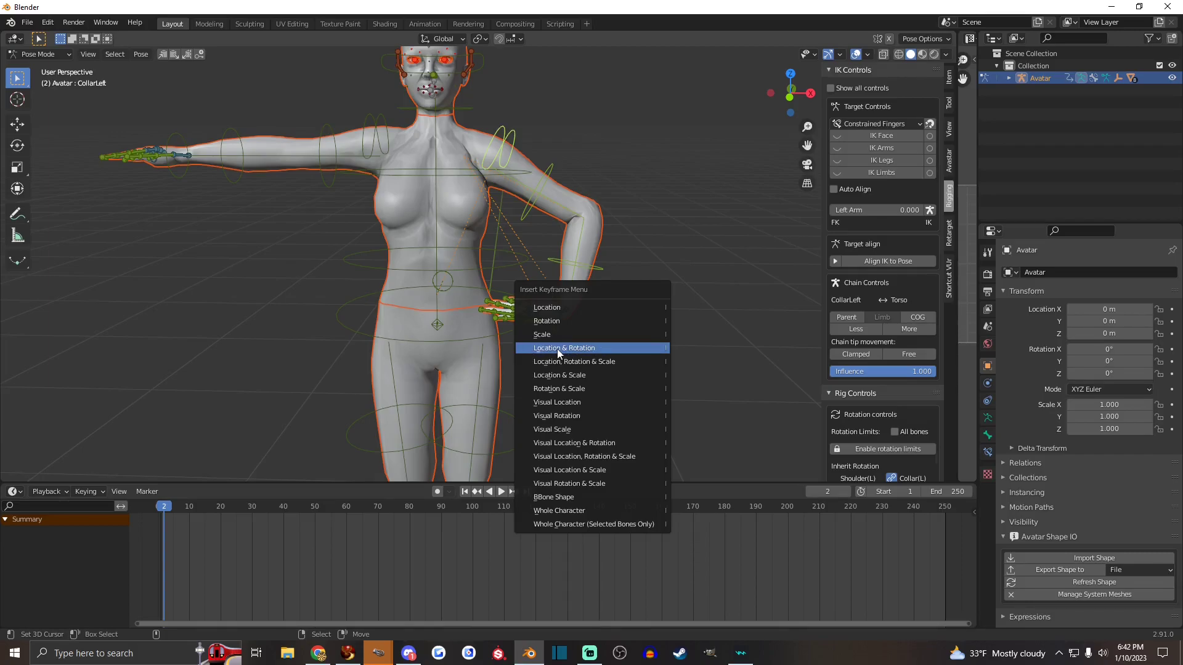
click(582, 349)
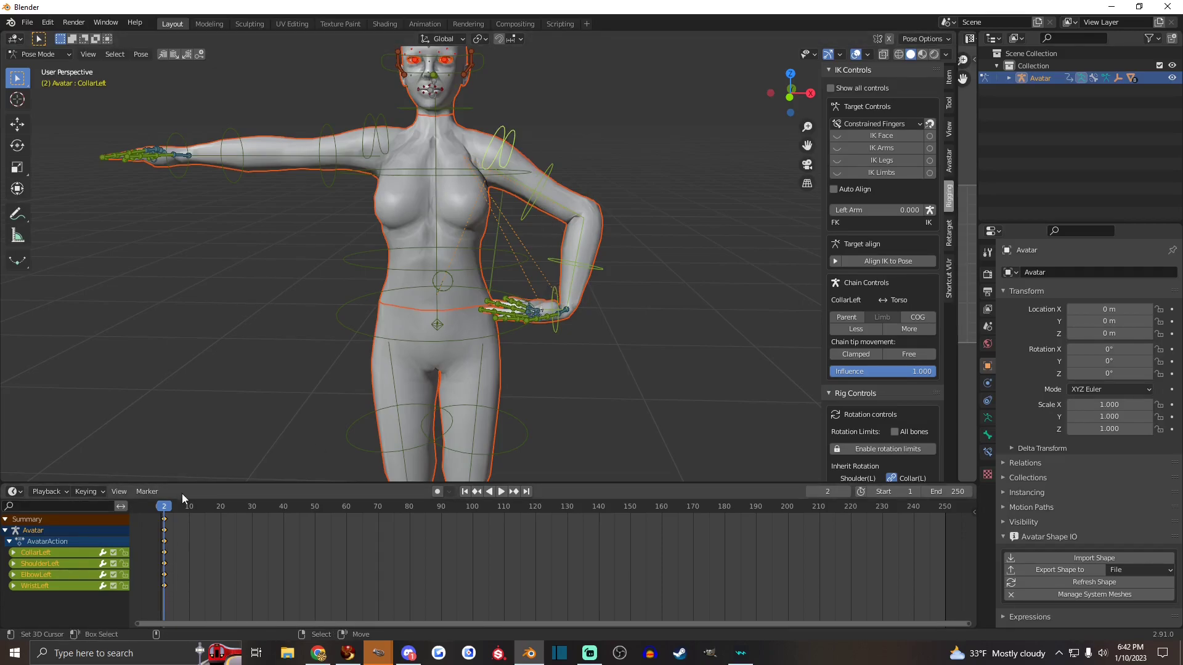
key(space)
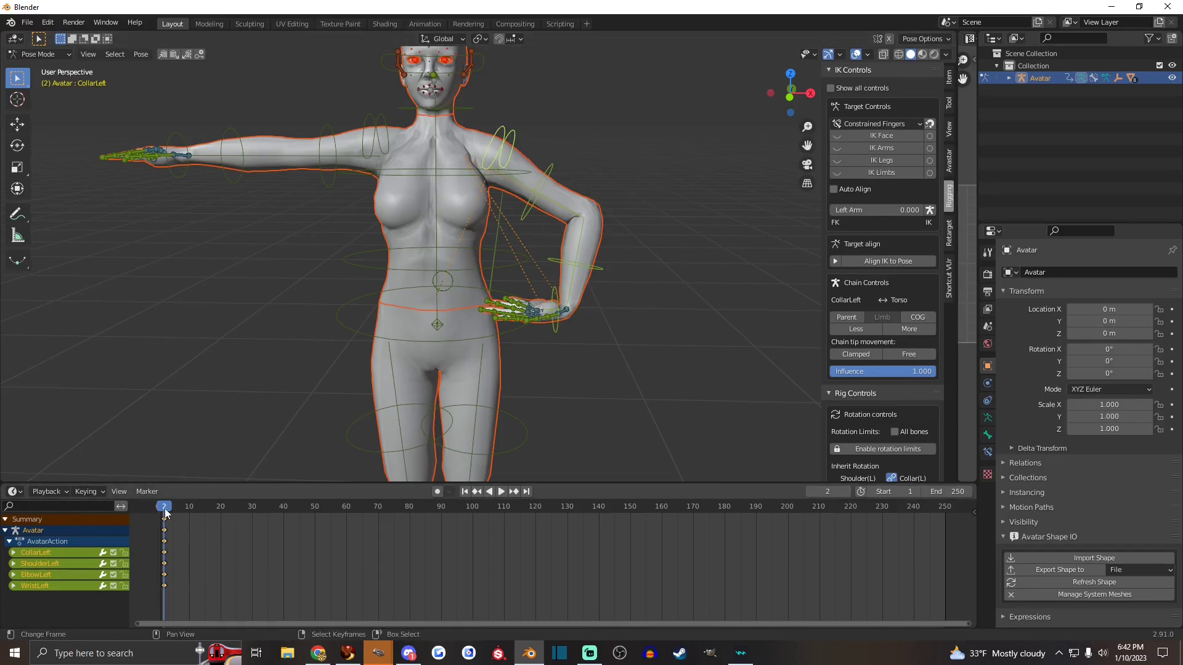
Insert a second keyframe for the selected left arm bones at frame 3
key(i)
click(604, 371)
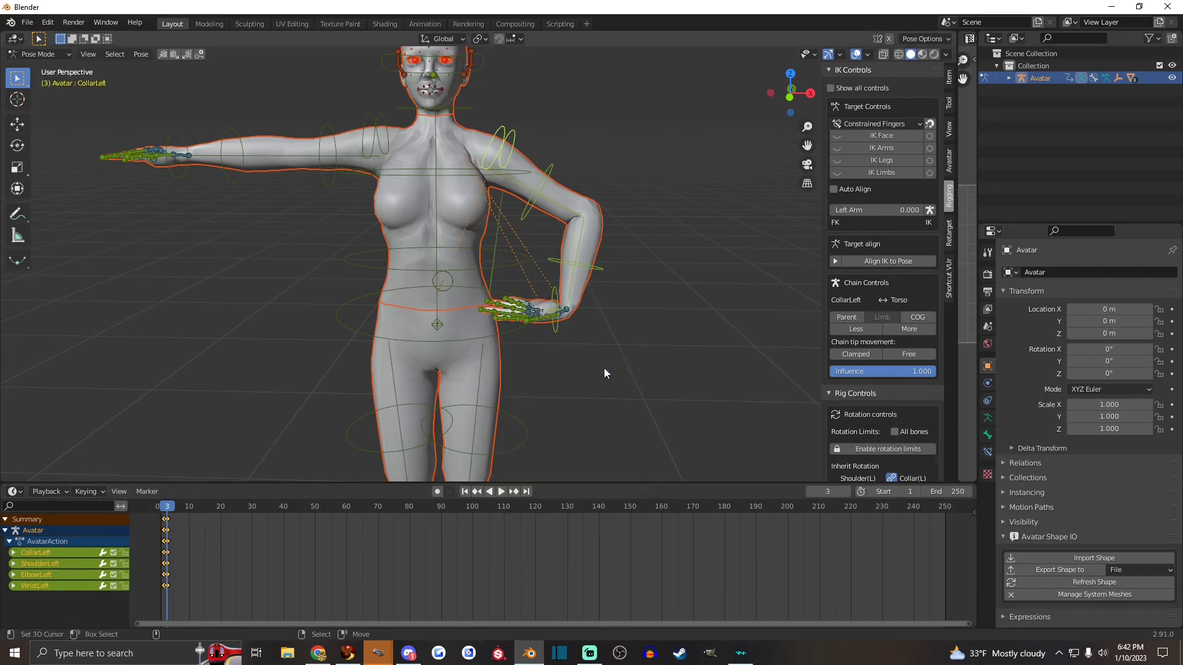
click(165, 509)
key(space)
Select the left collar, shoulder, elbow and wrist bones together and copy their pose
right_click(493, 161)
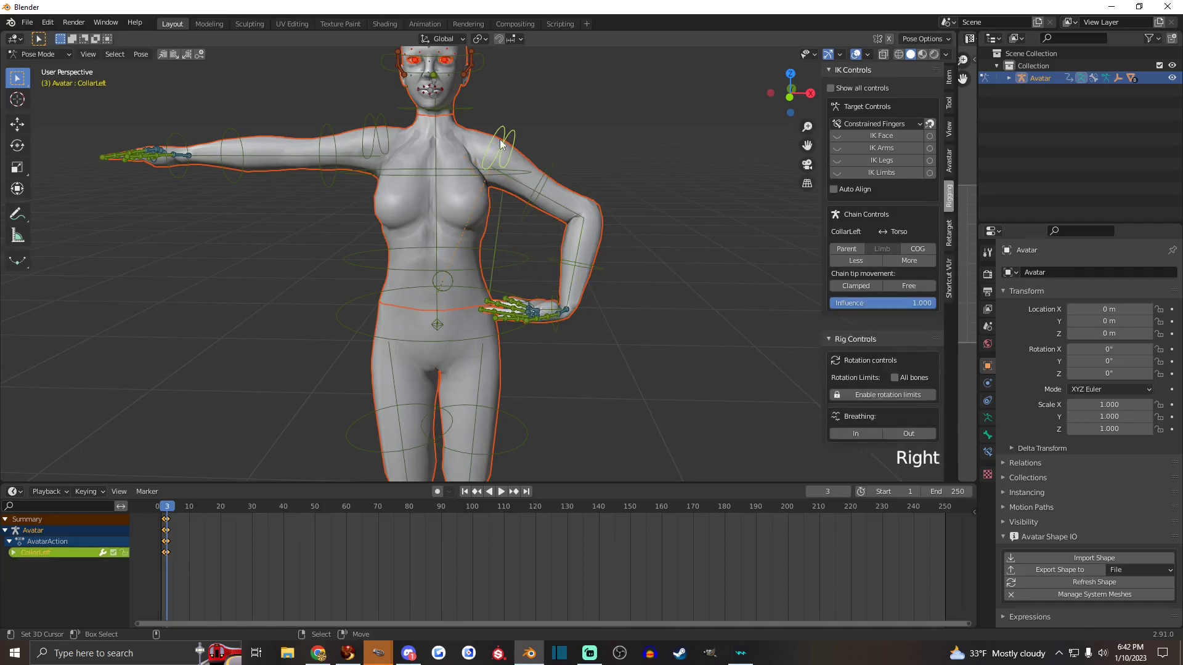
shift+right_click(546, 183)
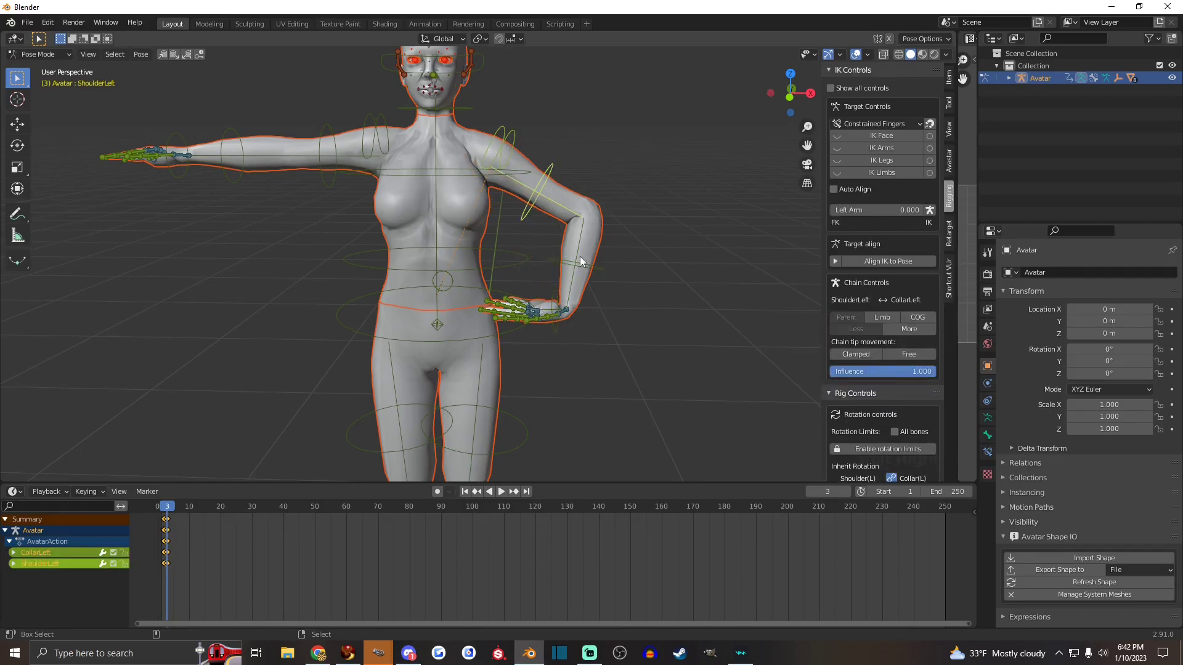
shift+right_click(588, 271)
shift+right_click(553, 331)
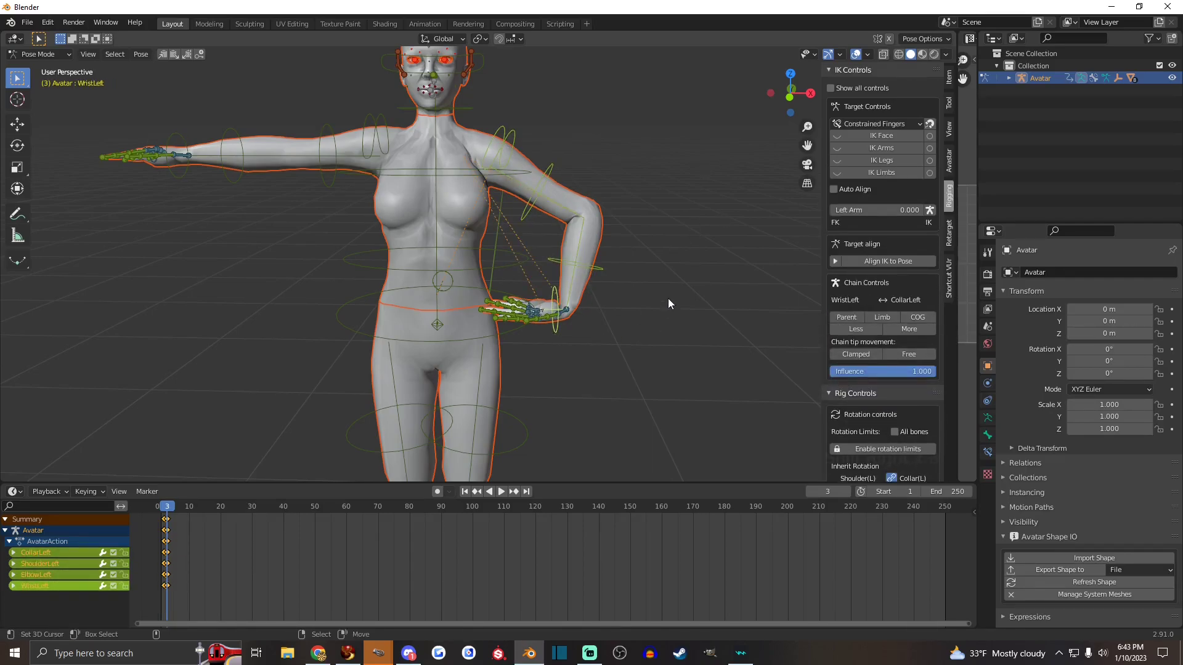
key(ctrl+c)
Paste the copied arm pose Flipped on X-Axis onto the right arm, check it from other angles, and undo the paste
right_click(317, 144)
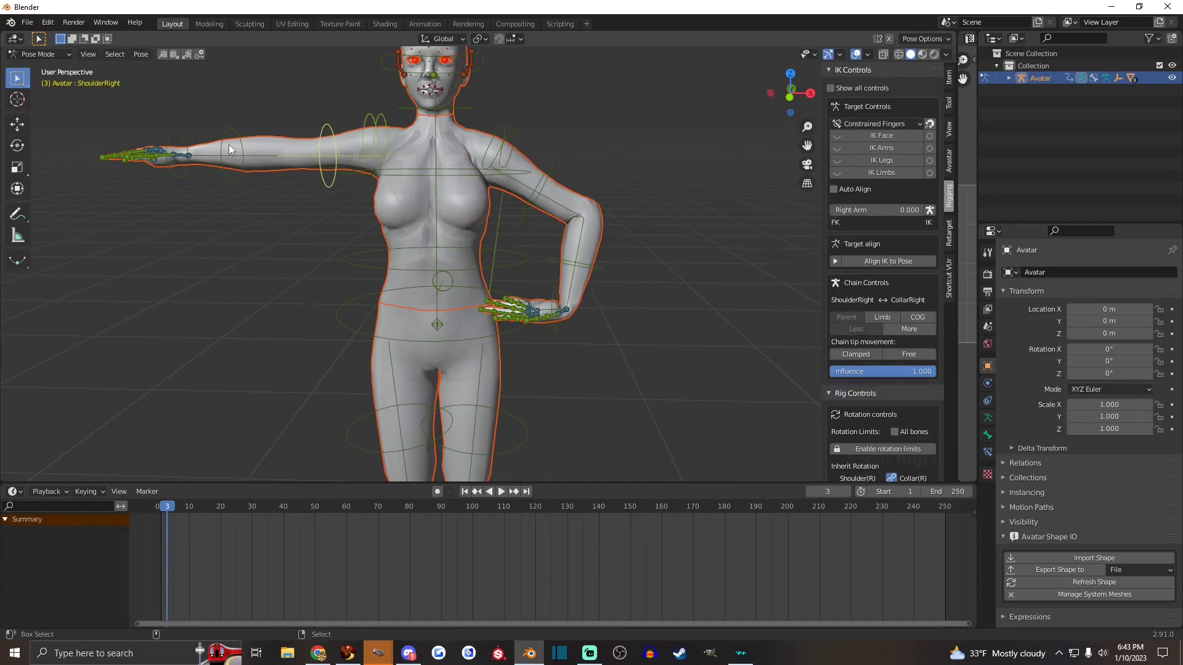
right_click(176, 143)
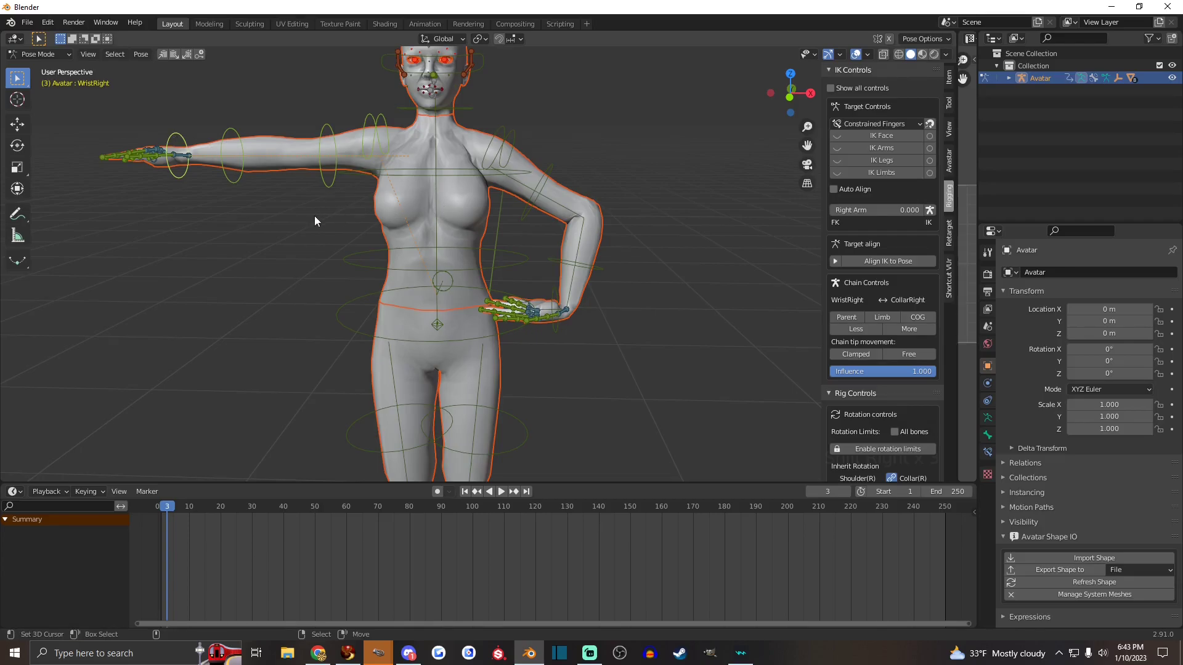
key(ctrl+v)
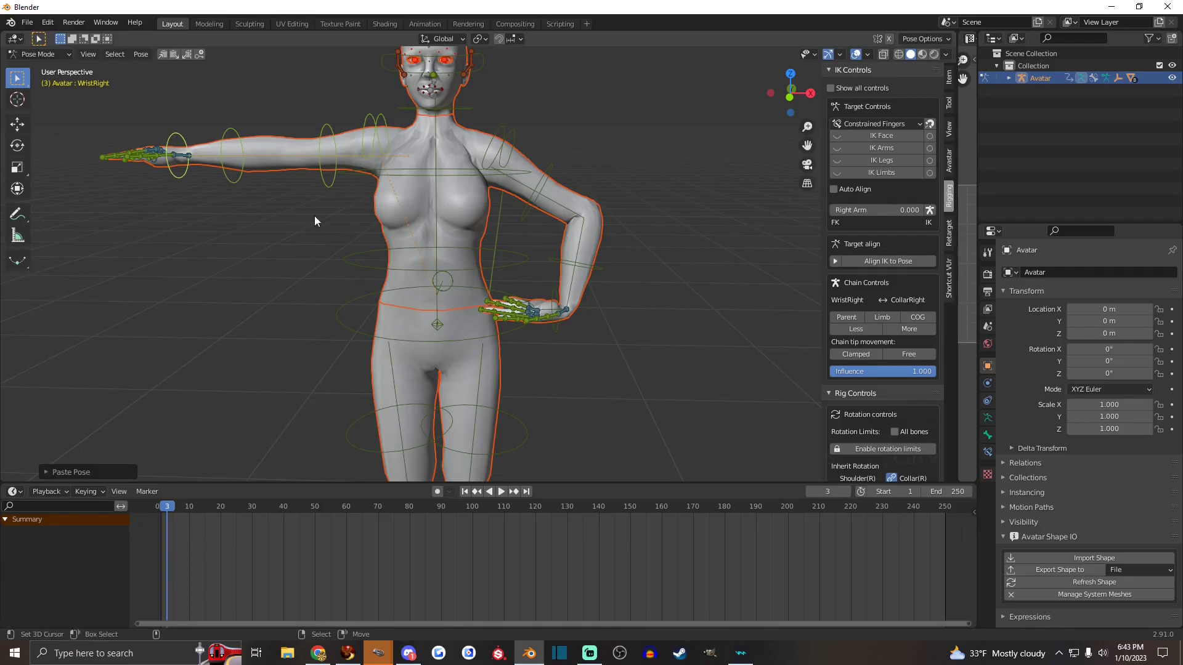
click(77, 471)
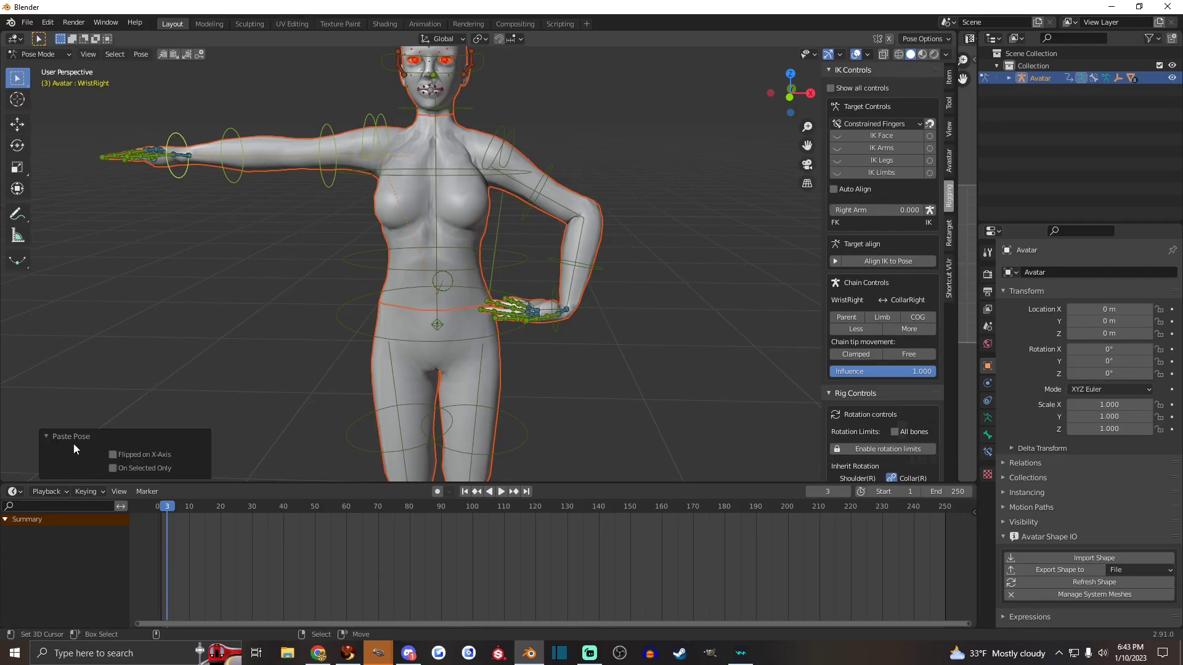
click(116, 457)
middle_drag(609, 316, 601, 347)
middle_drag(530, 304, 594, 313)
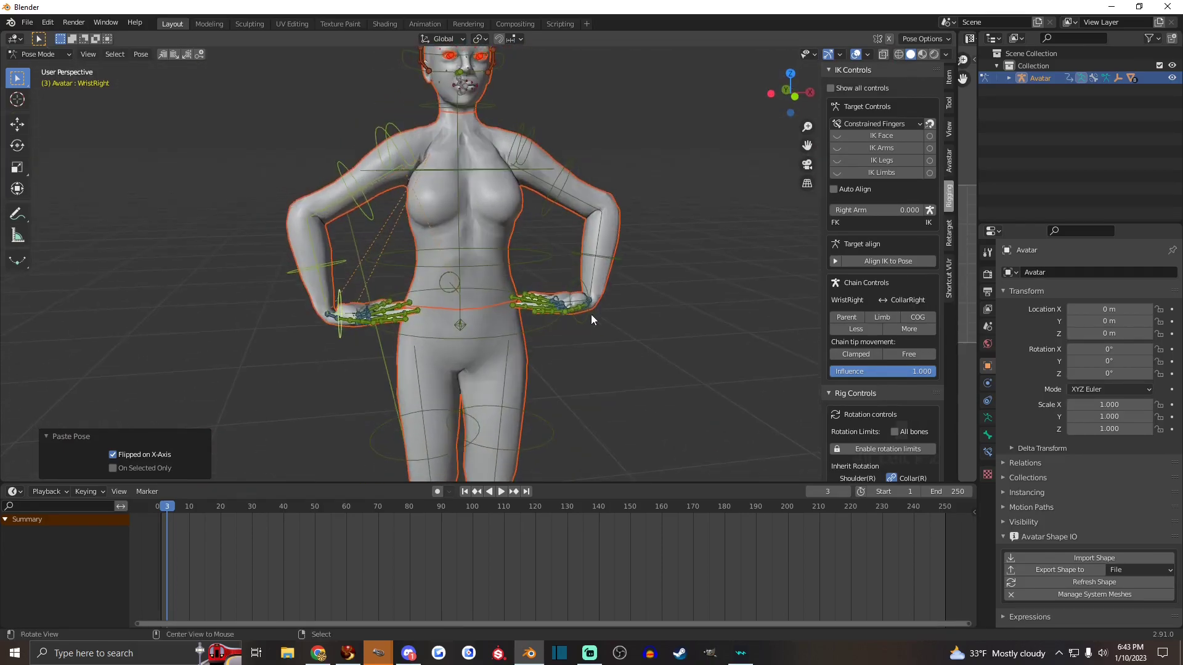
middle_drag(698, 317, 627, 290)
key(ctrl+z)
Select the left collar bone and set the End Frame in the Animation Export options to 2
right_click(488, 203)
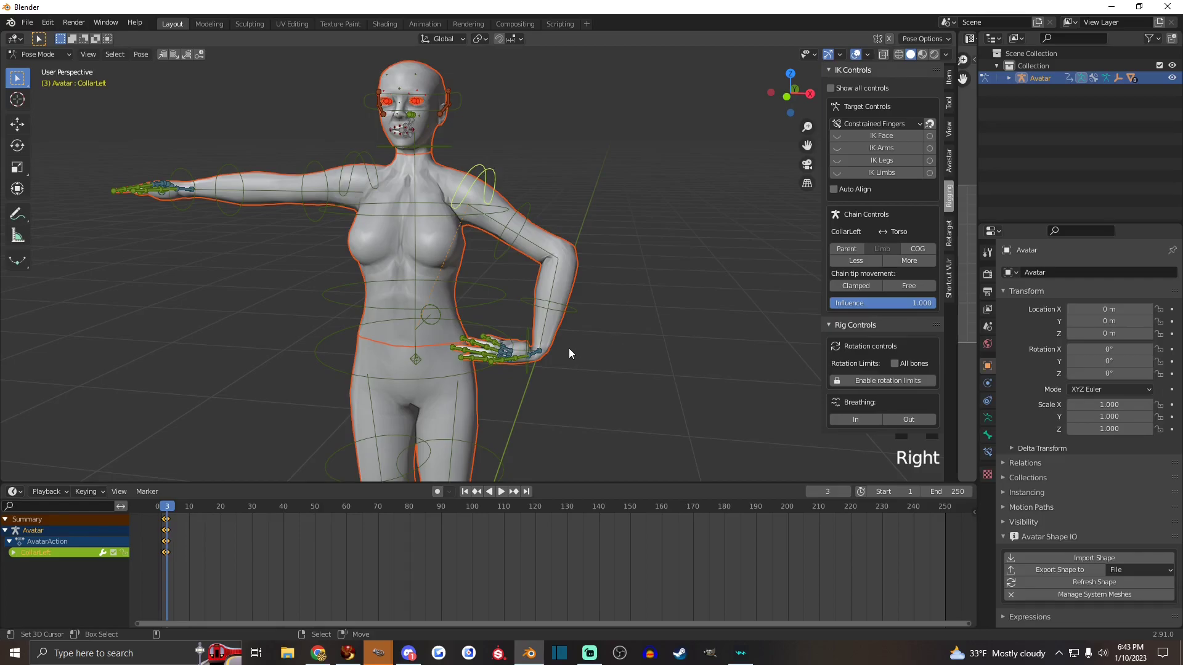
click(987, 275)
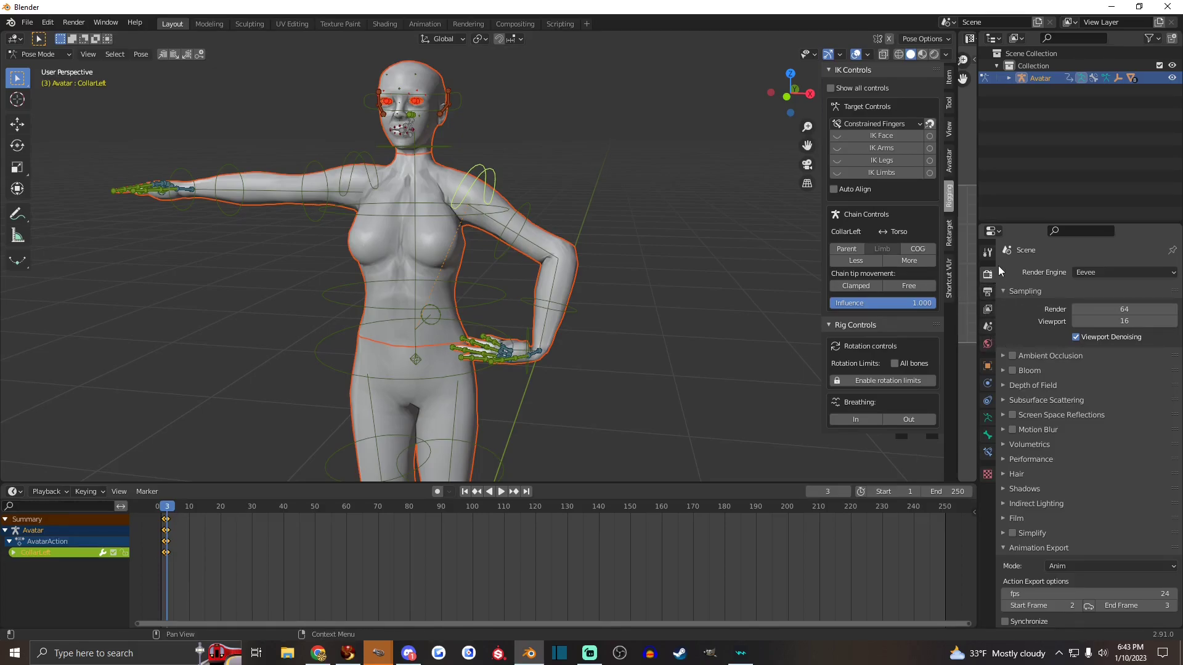
scroll(1059, 464, down, 10)
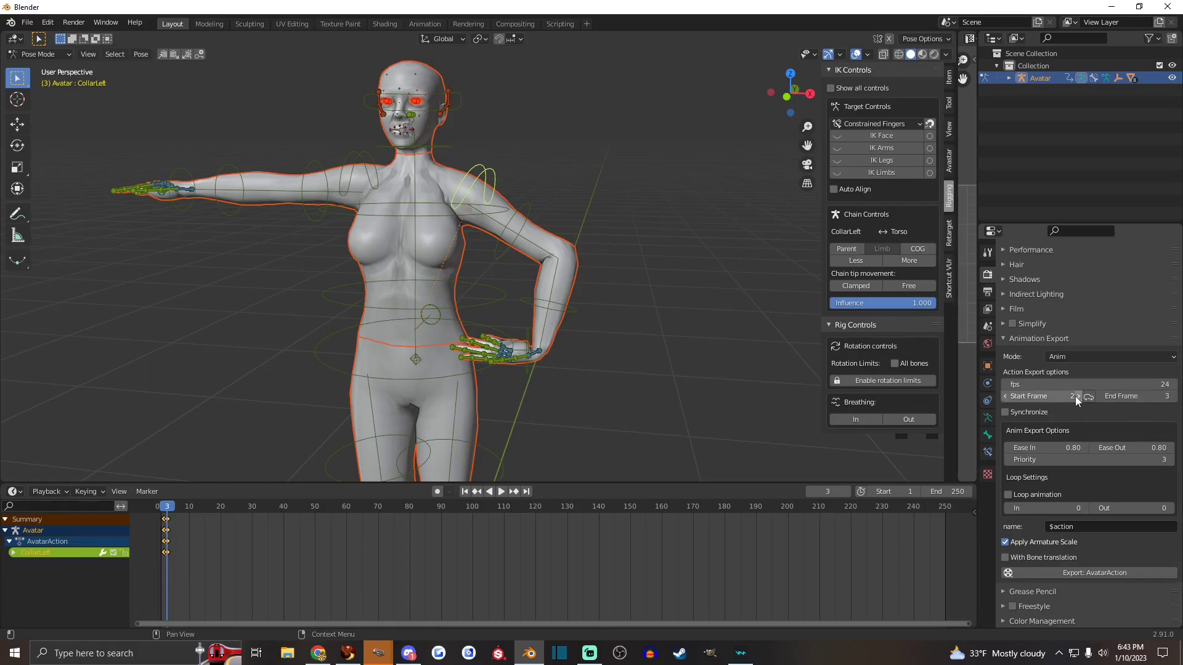
click(1165, 397)
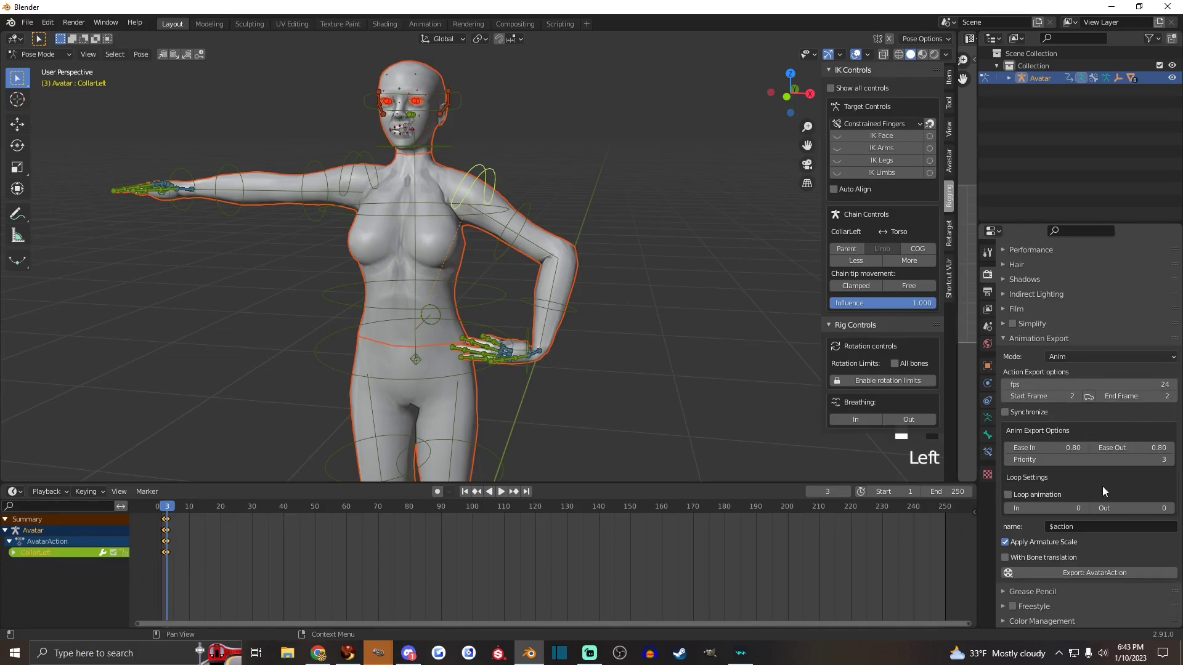
Enable Loop animation for the export with the loop In and Out frames both set to 2
click(1073, 509)
text(2)
key(Return)
click(1018, 496)
click(1079, 508)
click(1158, 508)
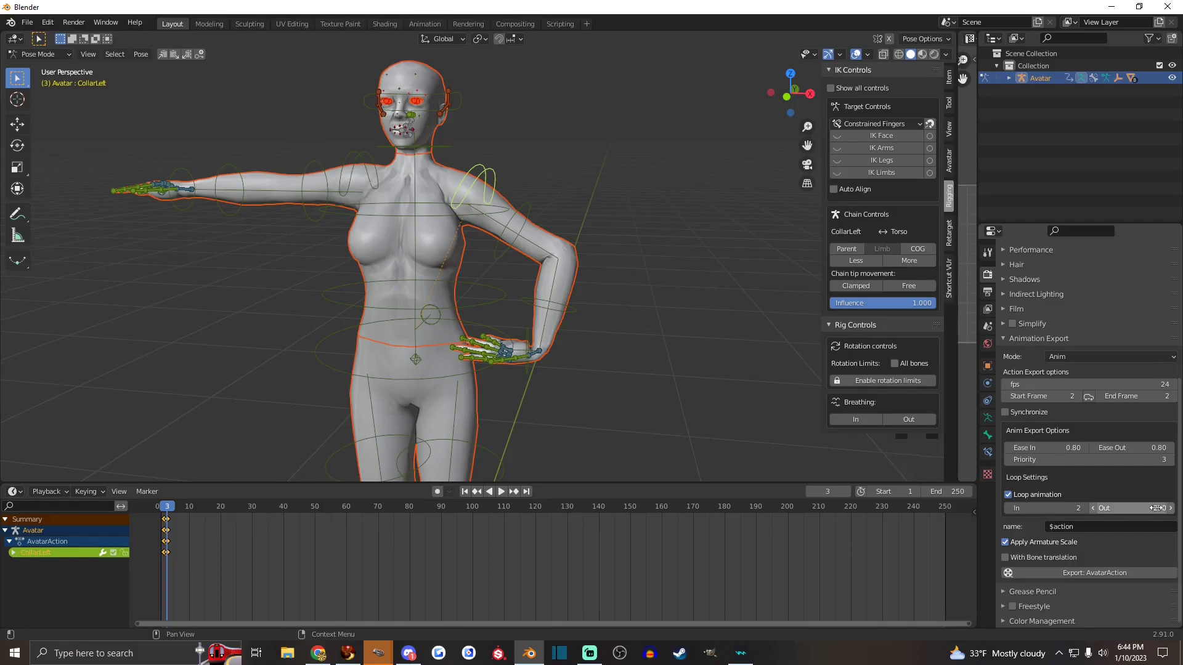
key(Return)
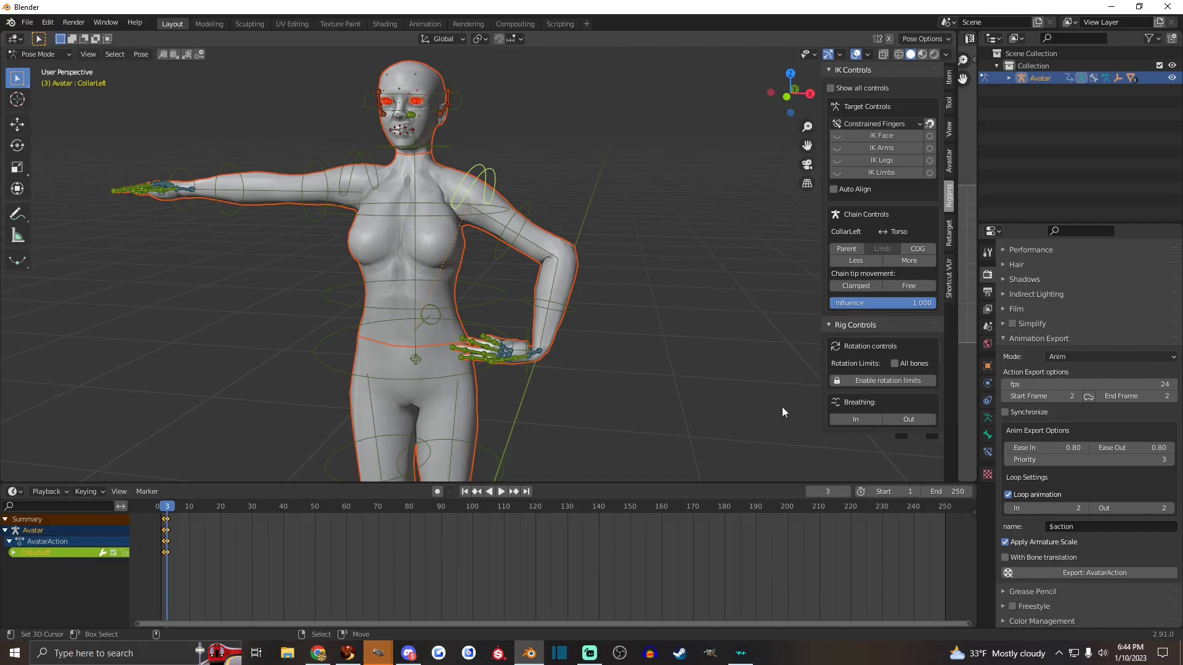
Set the animation export's Ease In and Ease Out to 0.40 and its Priority to 5
click(1073, 448)
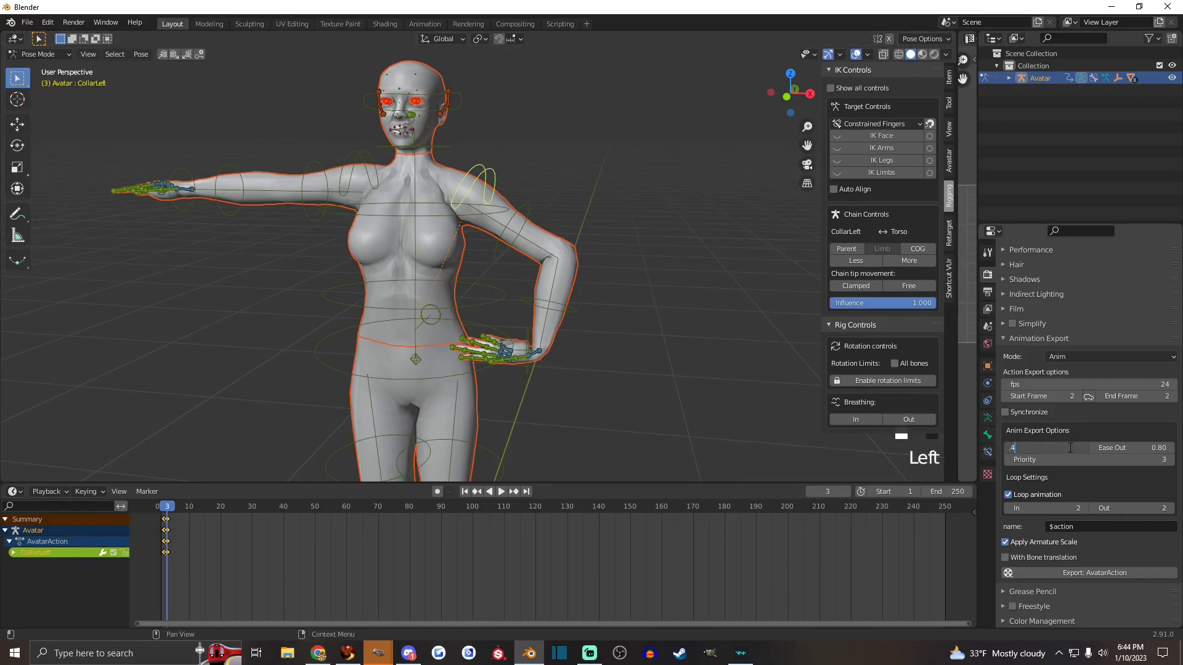
key(Return)
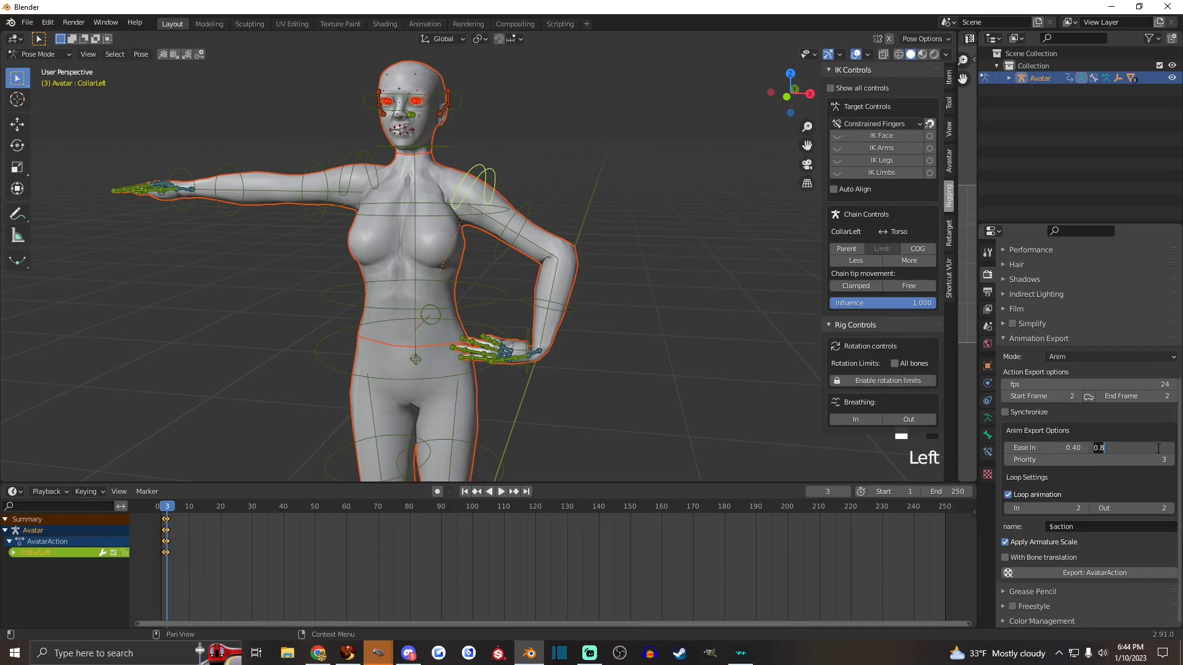
key(Return)
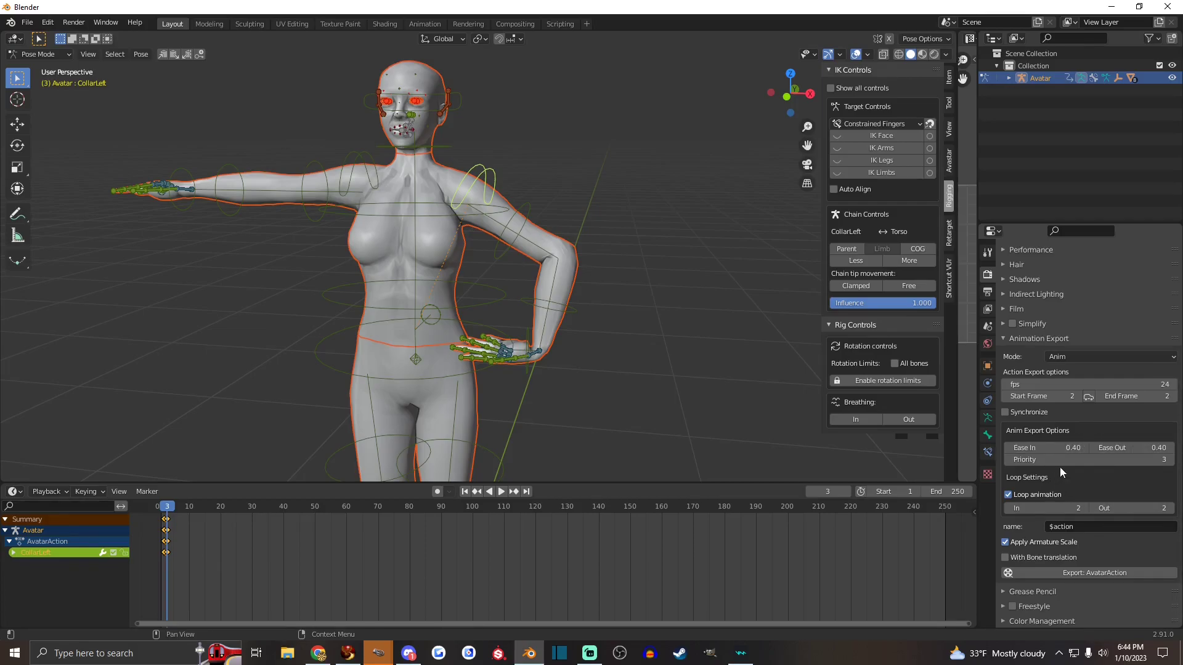
click(1151, 461)
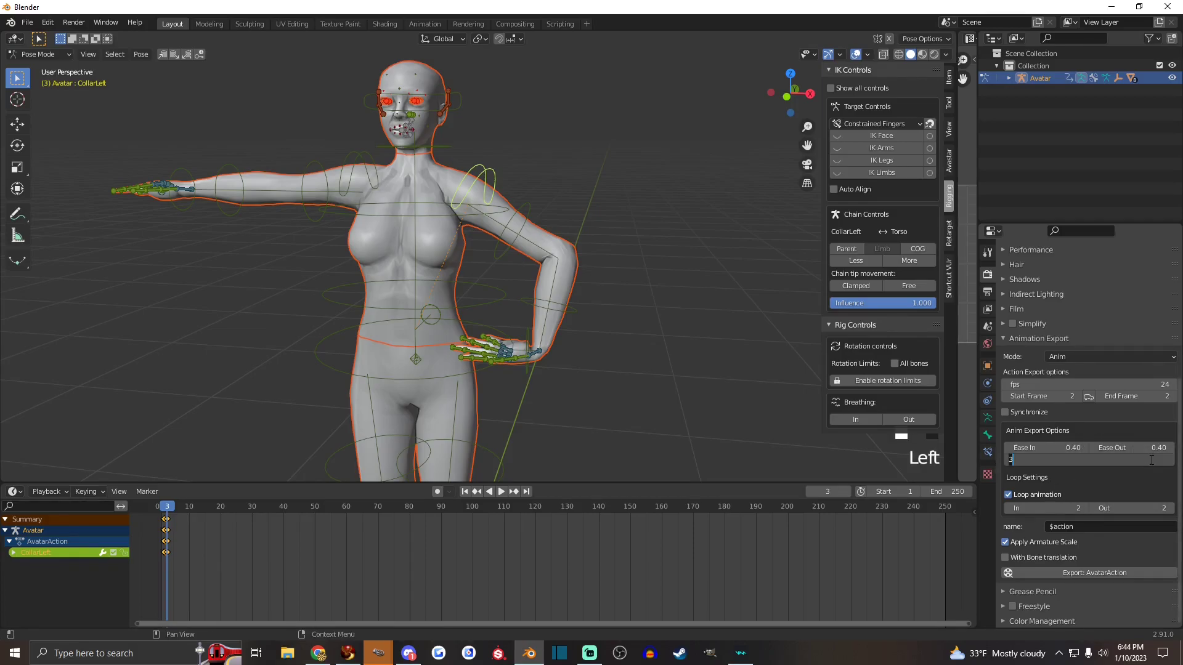
text(5)
key(Return)
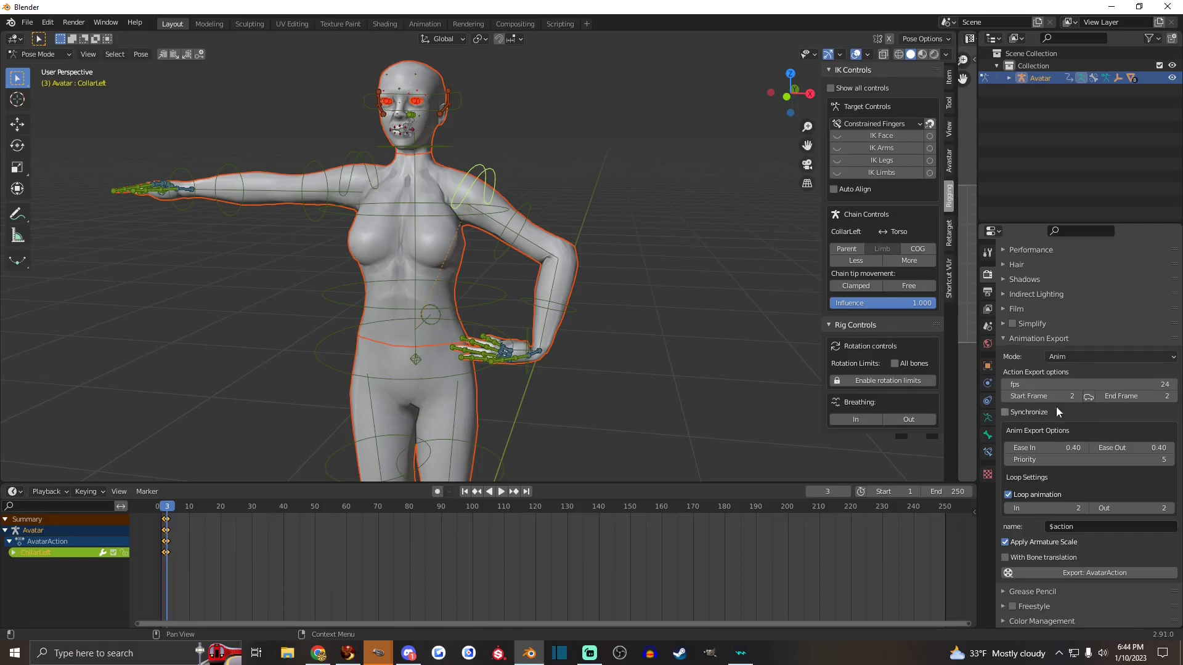
Name the animation Helmet Hold and export it to the Desktop as Helmet_Hold.anim
click(1087, 527)
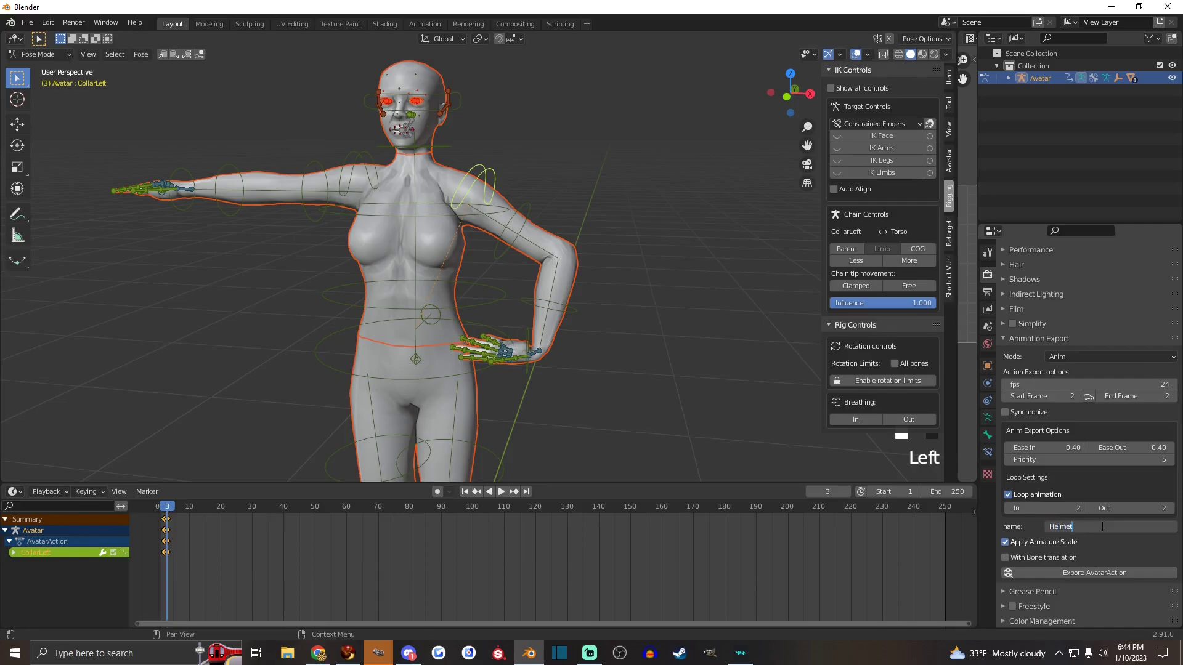
text(Helmet Hold)
key(Return)
click(1098, 575)
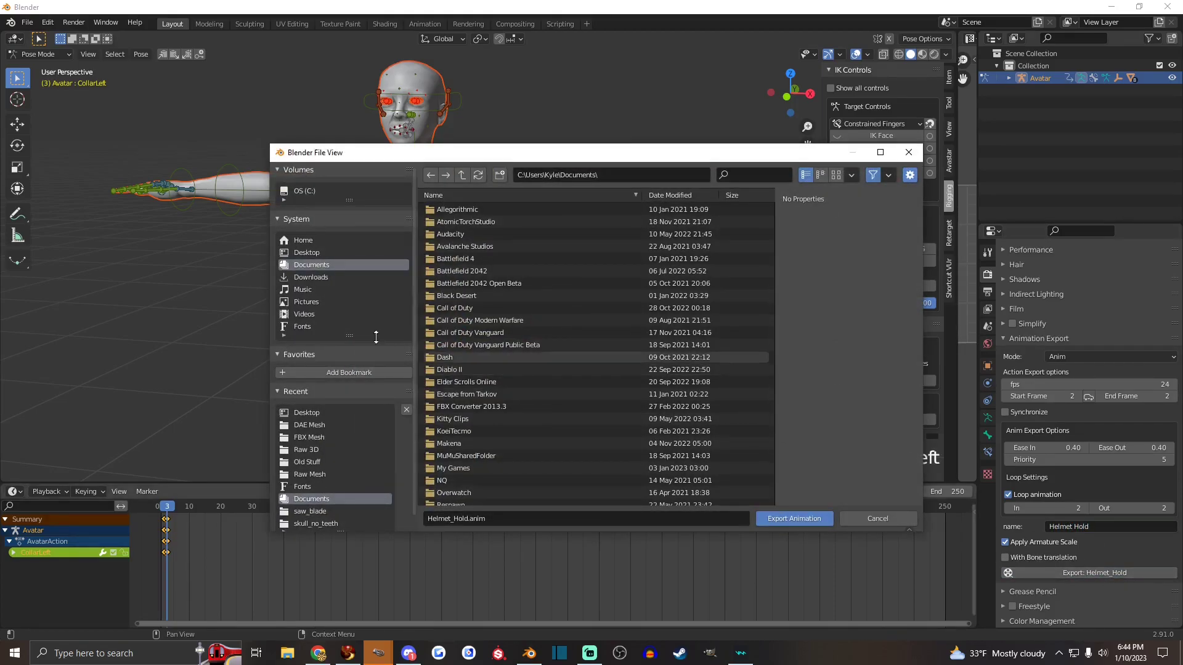
click(308, 251)
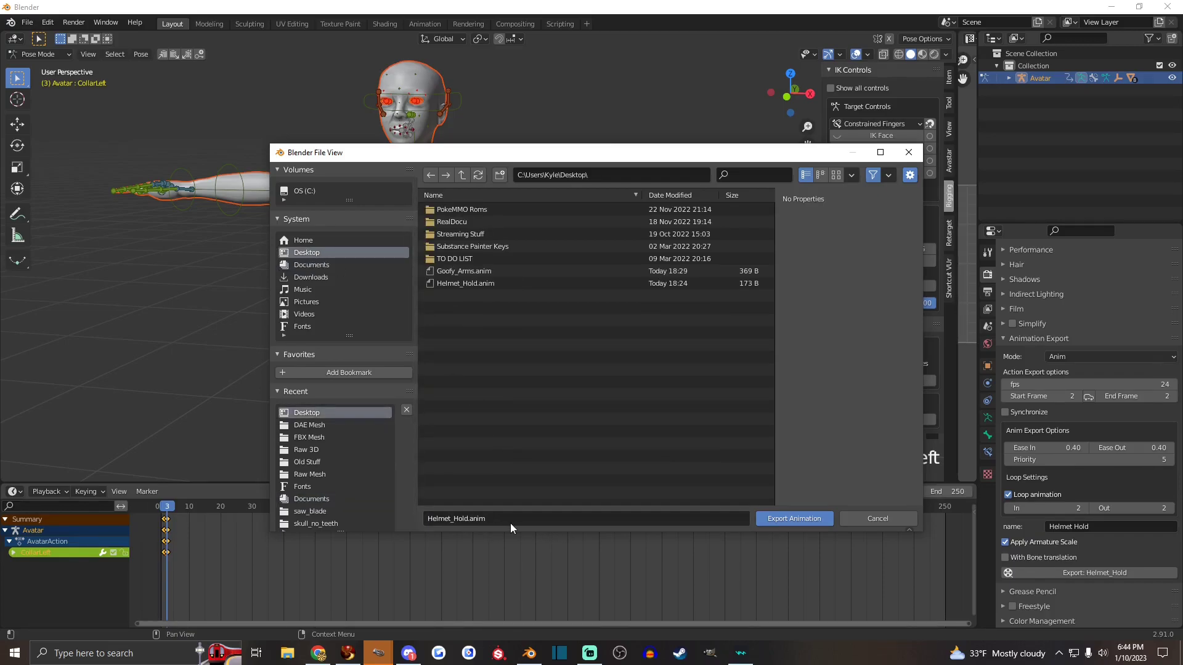
click(783, 521)
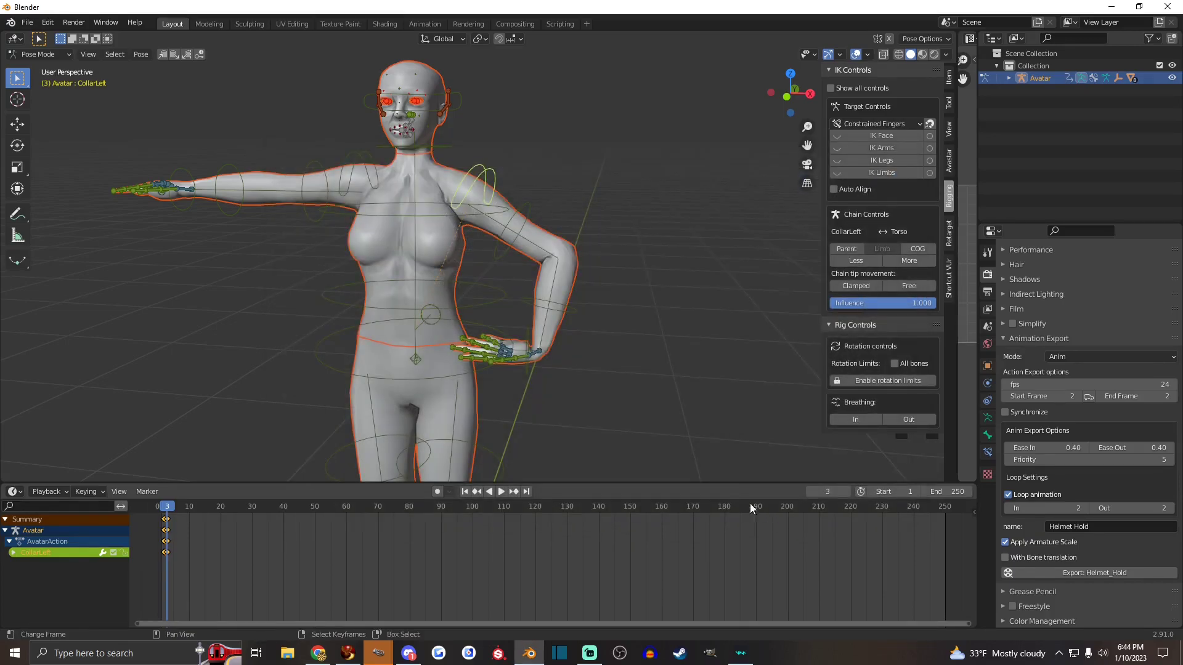
Switch to the Firestorm viewer and upload Helmet_Hold.anim from the Desktop under the name Helmet_Hold
click(357, 655)
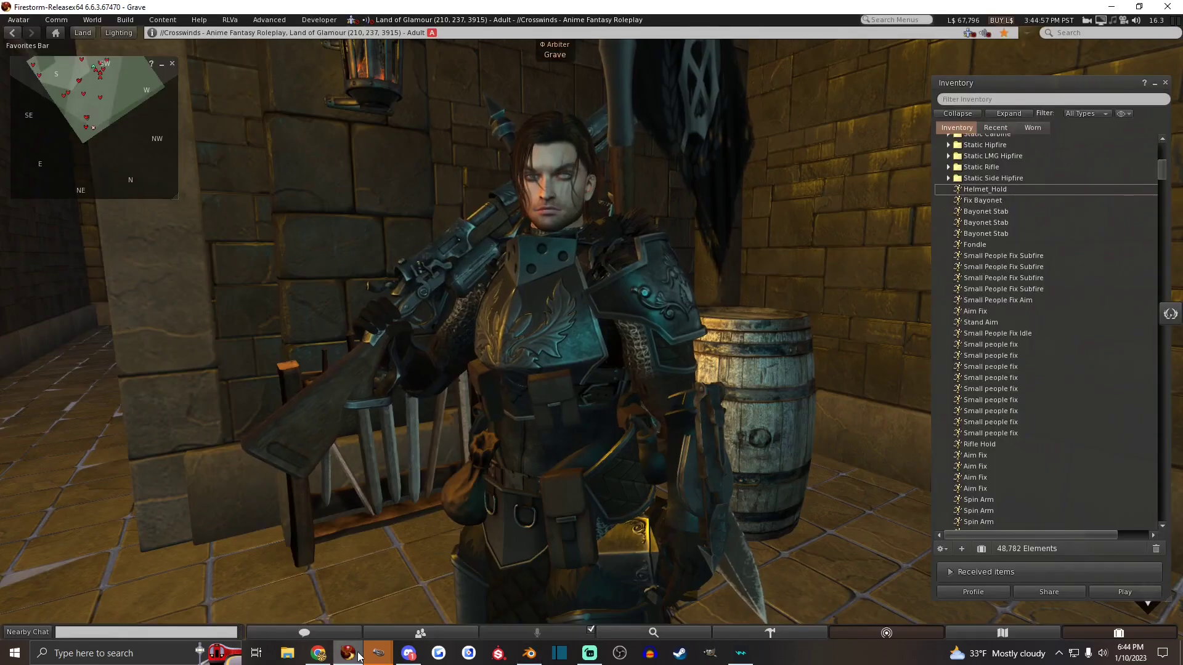
click(125, 19)
mouse_move(153, 174)
click(286, 198)
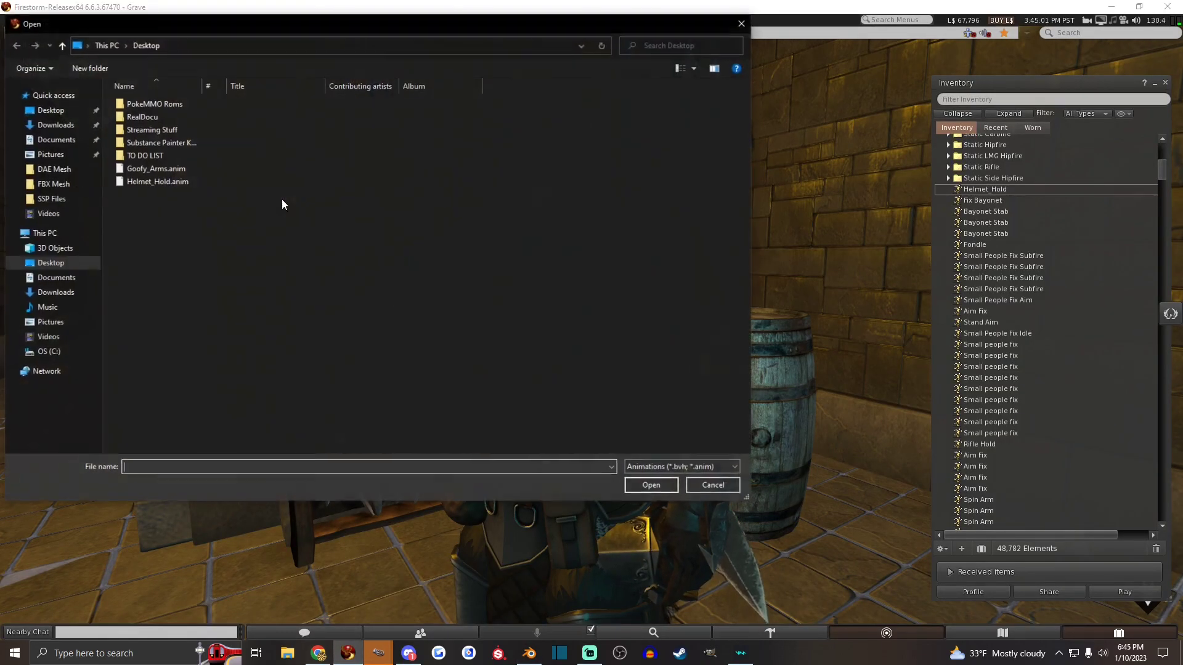
double_click(150, 181)
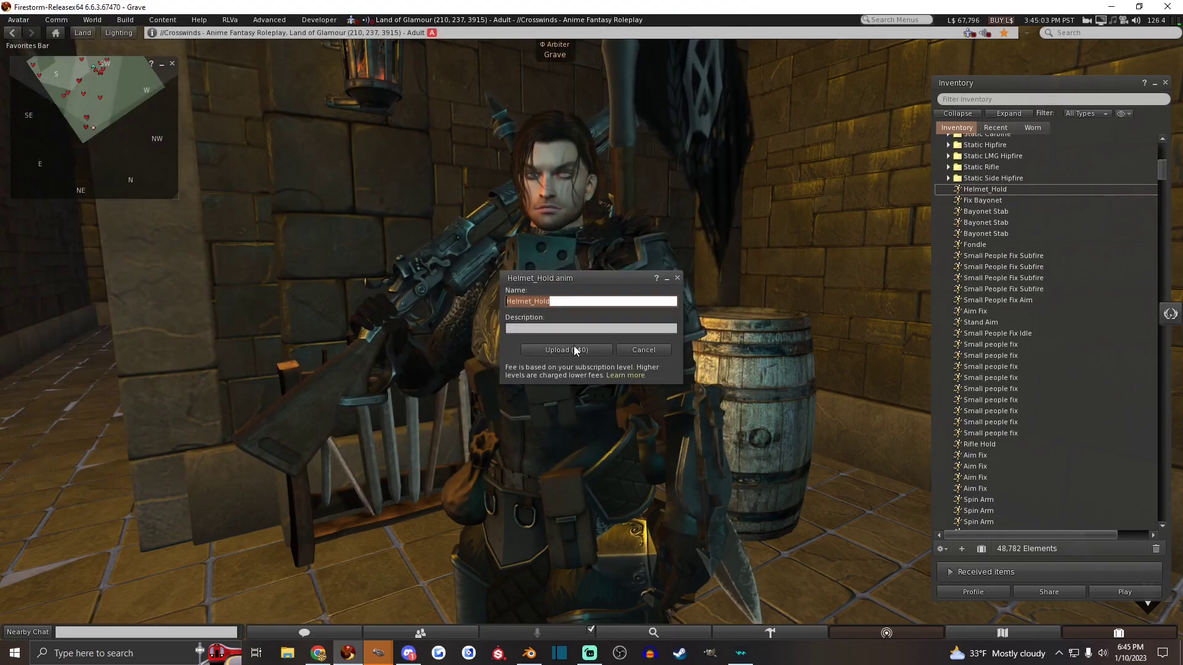
click(565, 350)
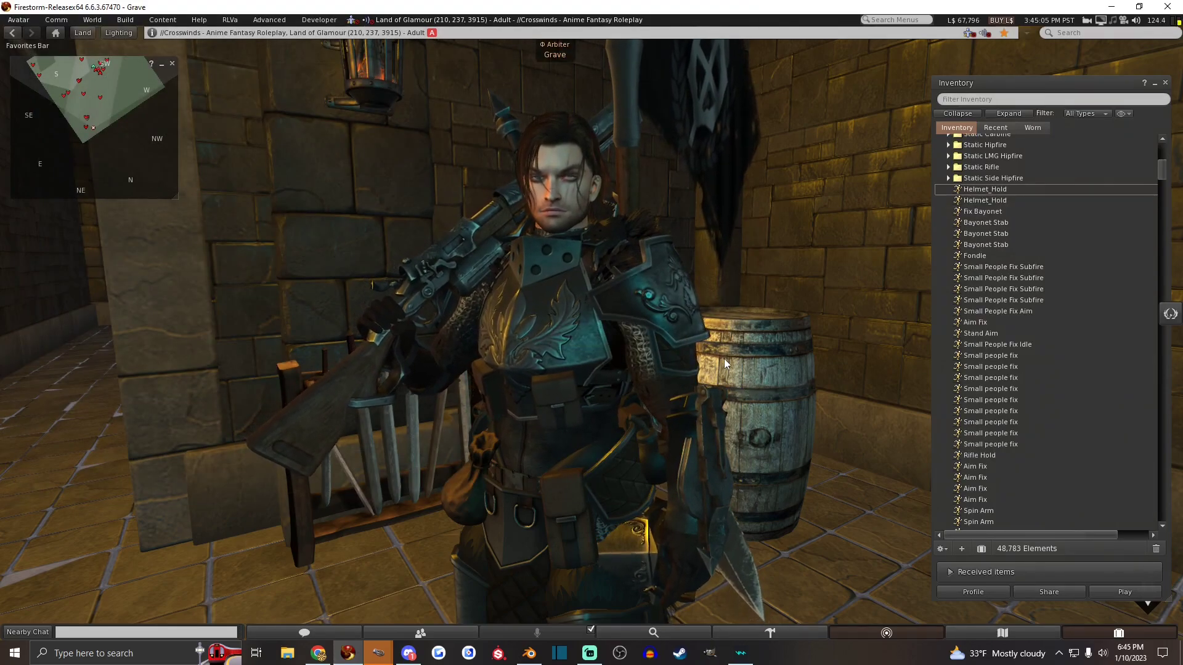
Play the uploaded Helmet_Hold animation inworld and inspect the helmet held in the avatar's left arm
double_click(986, 190)
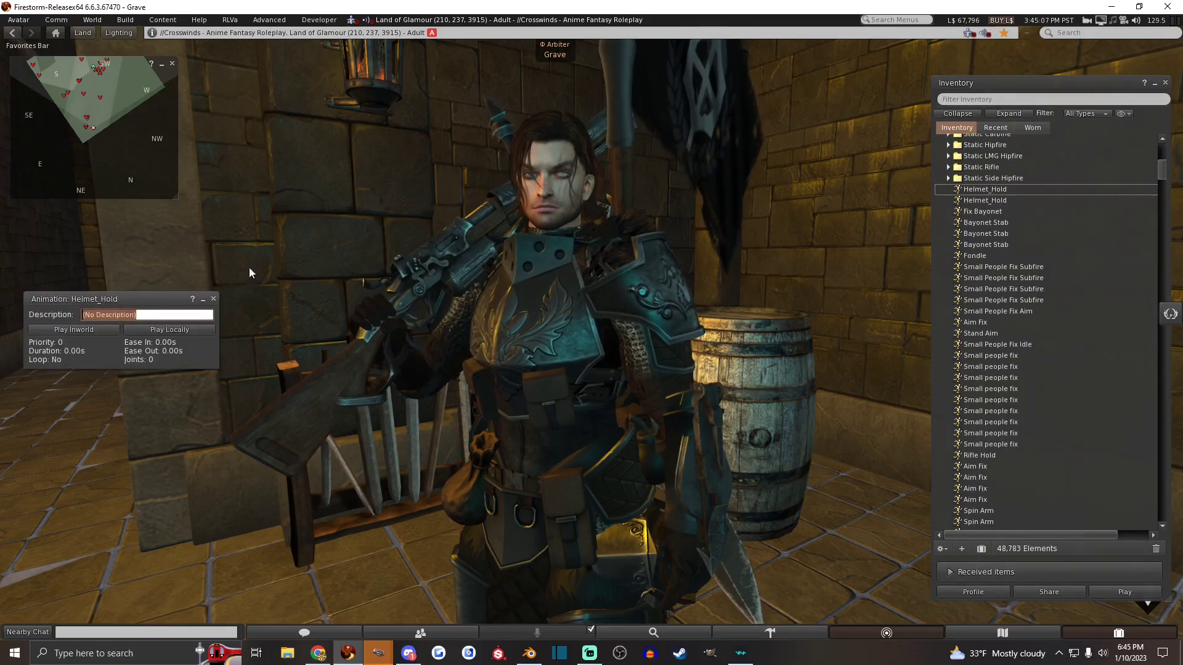
click(74, 330)
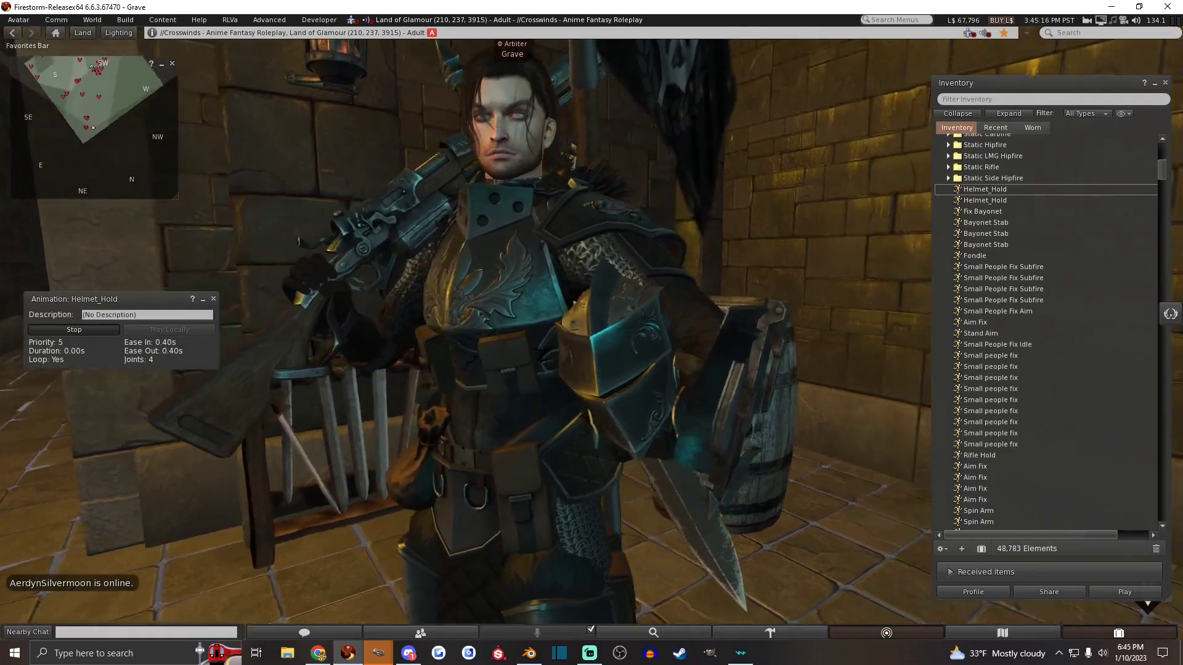
right_click(619, 374)
click(624, 356)
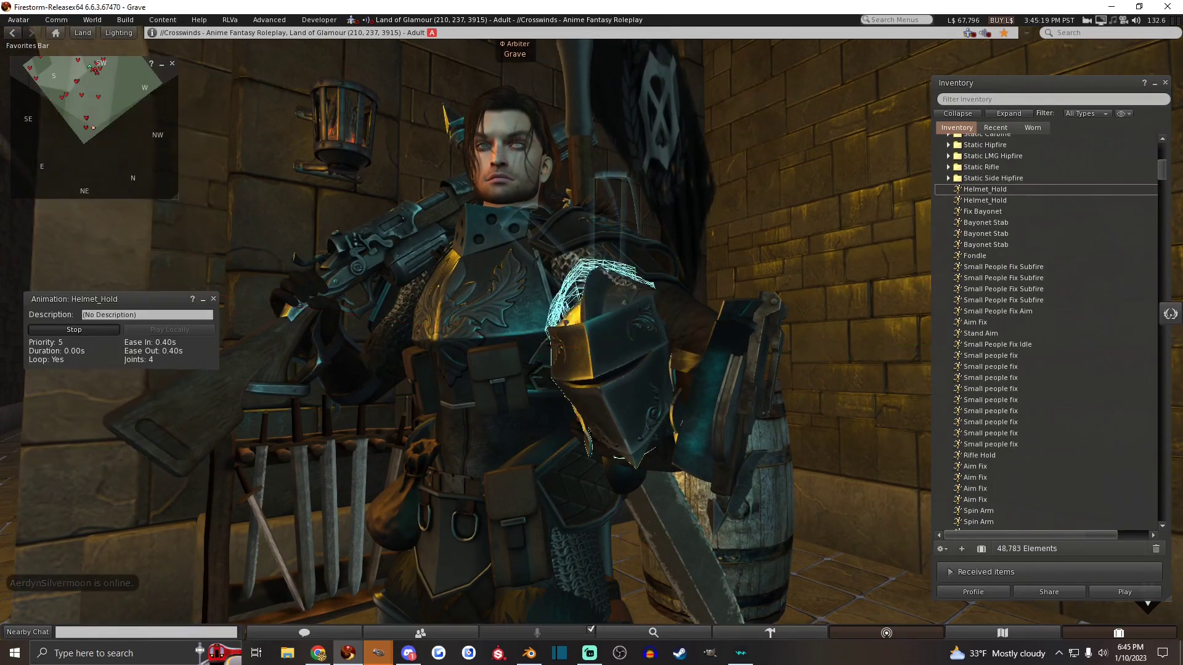
key(Escape)
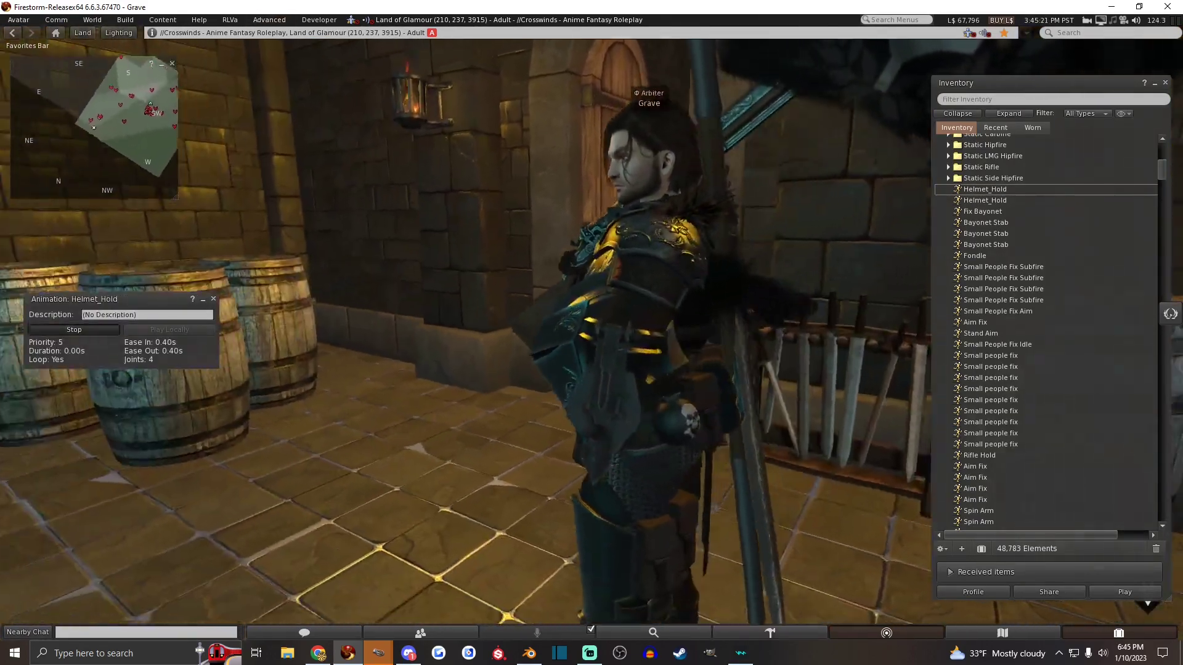